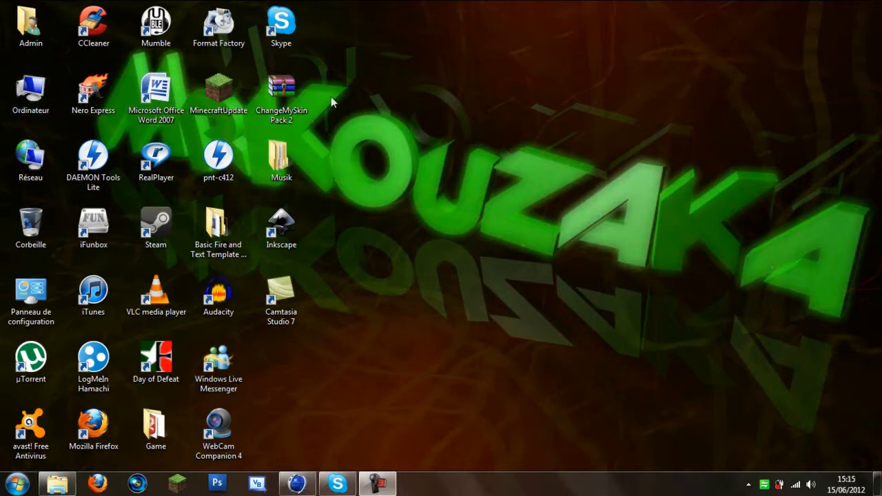
# Switch to Cinema 4D and set the render output preset to the Film/Vidéo option HDV/HDTV 720 29.97
pyautogui.moveTo(296, 483)
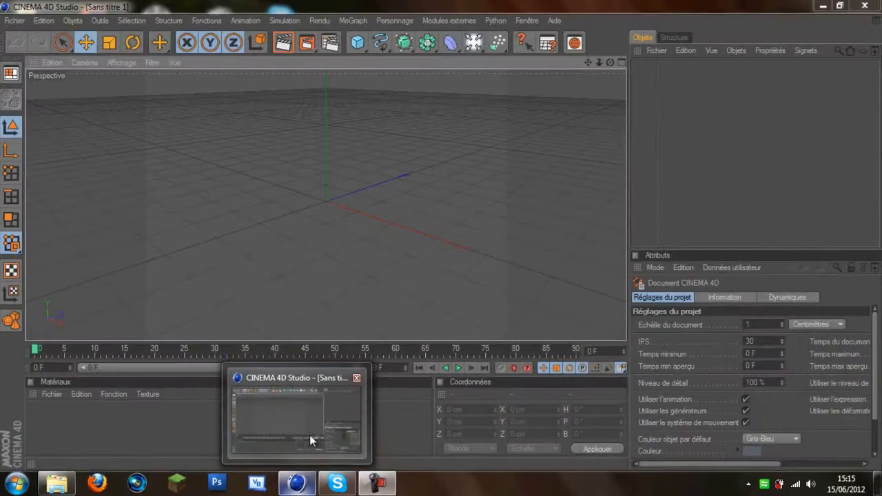
pyautogui.click(310, 433)
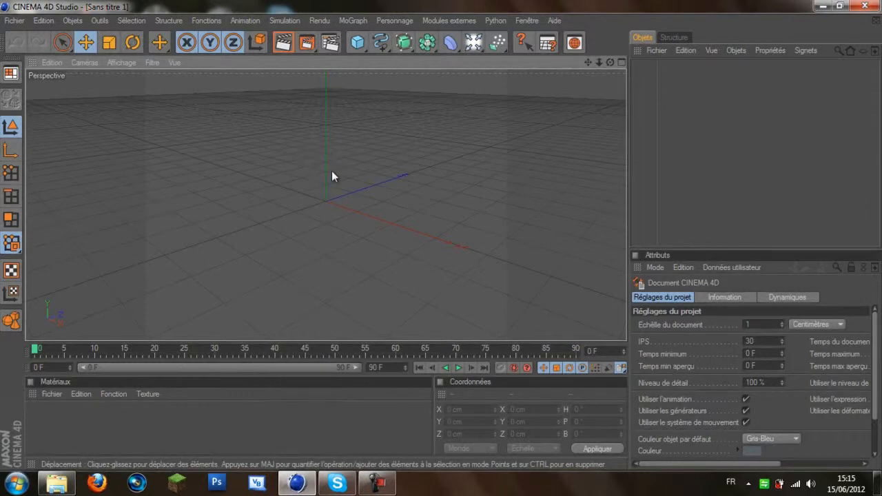
pyautogui.click(327, 44)
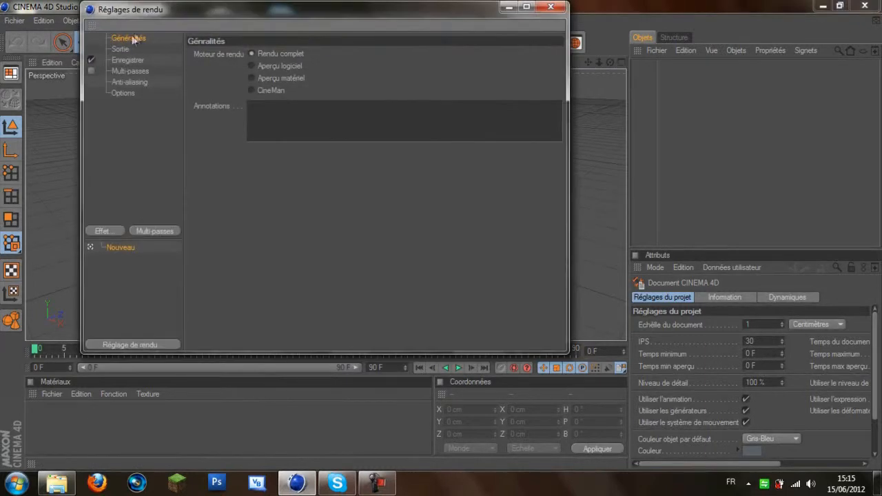
pyautogui.click(124, 49)
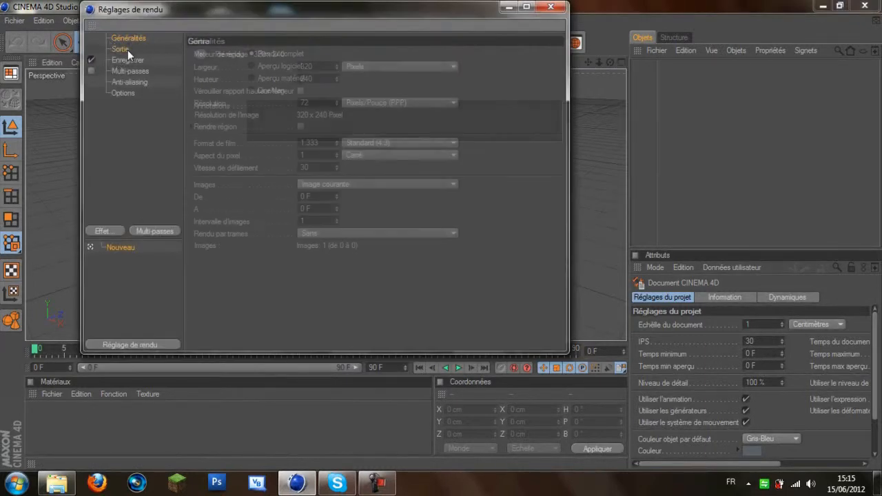
pyautogui.click(200, 54)
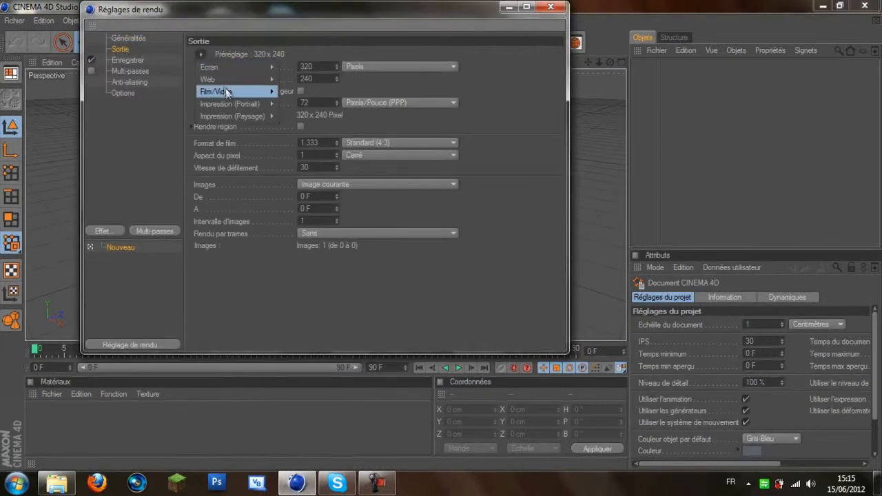
pyautogui.moveTo(226, 92)
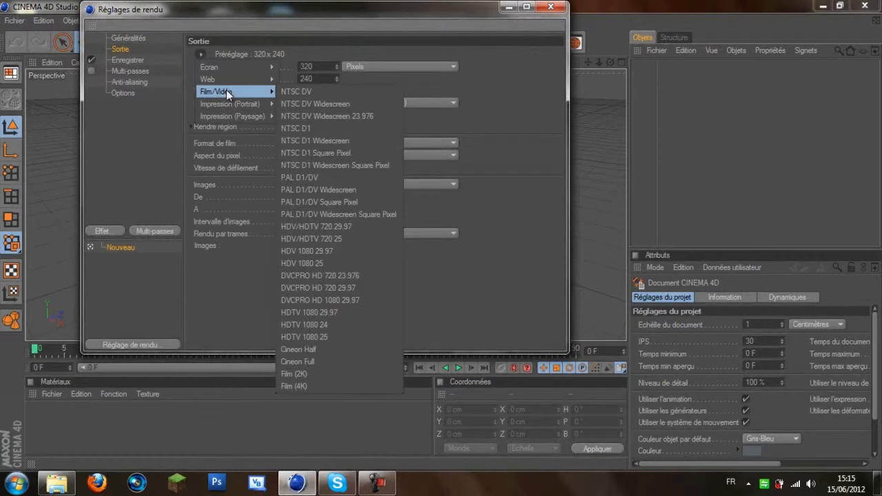
pyautogui.click(352, 226)
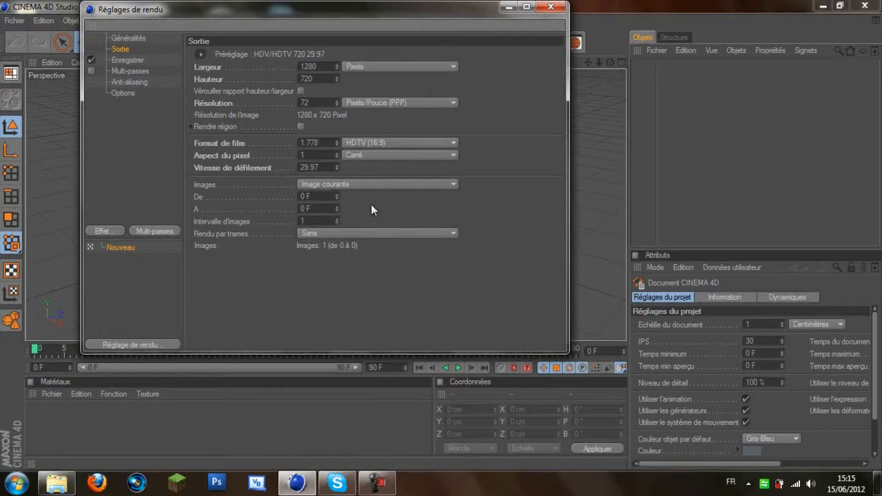
# Choose TIFF (calques PSD) as the file format for the saved render image
pyautogui.click(131, 61)
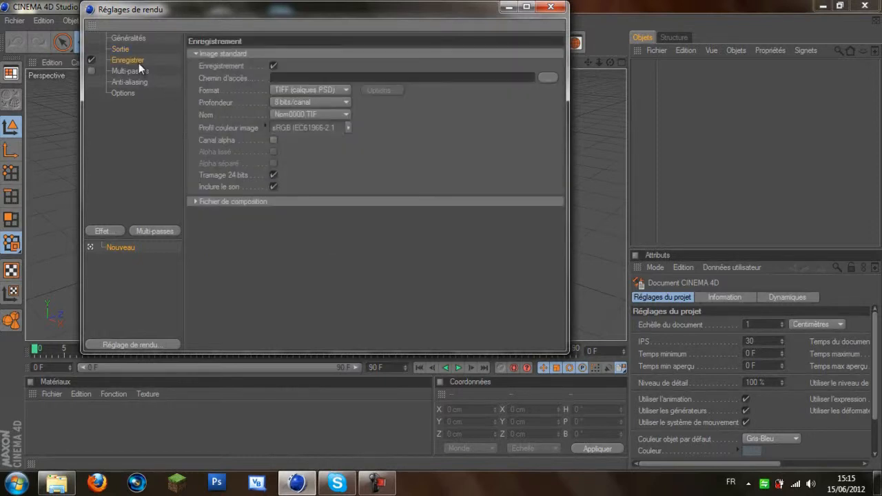
pyautogui.click(334, 90)
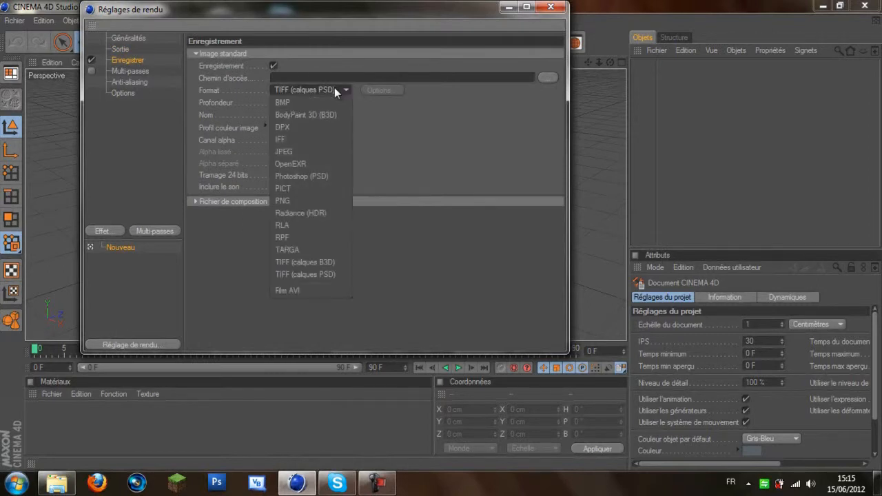
pyautogui.click(334, 88)
pyautogui.click(322, 88)
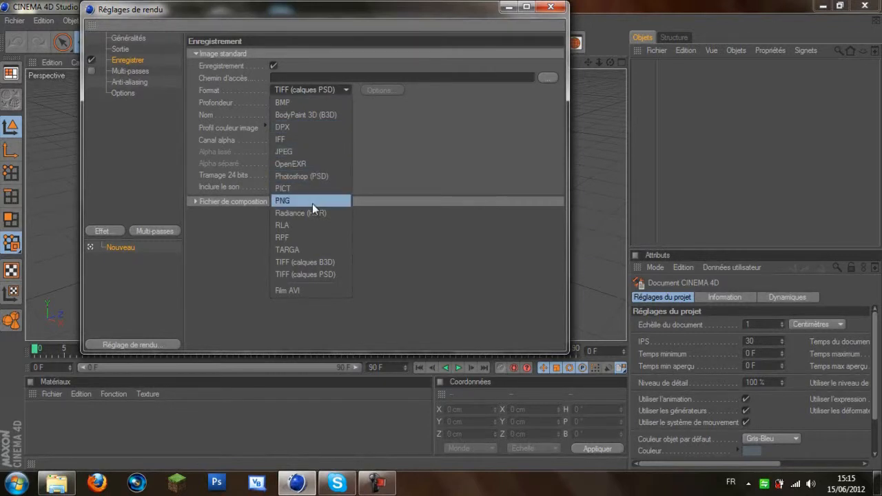
pyautogui.click(318, 273)
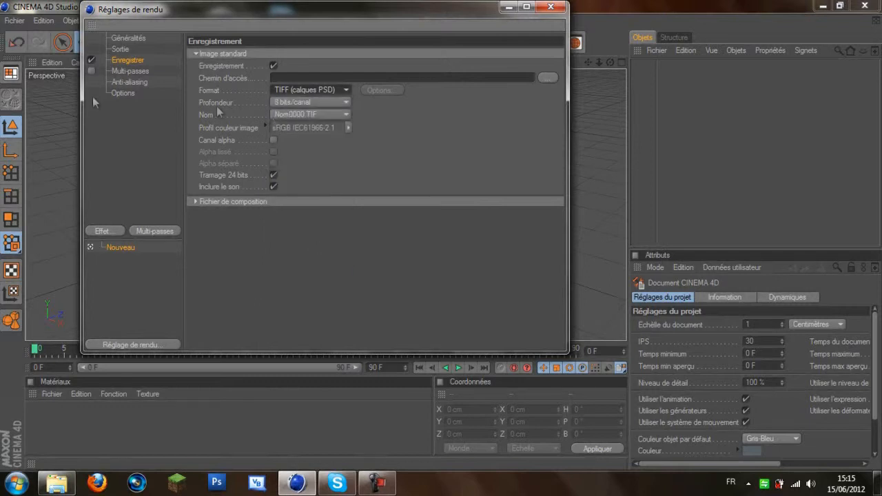
# Set the render anti-aliasing to Au mieux and close the render settings
pyautogui.click(143, 72)
pyautogui.click(144, 82)
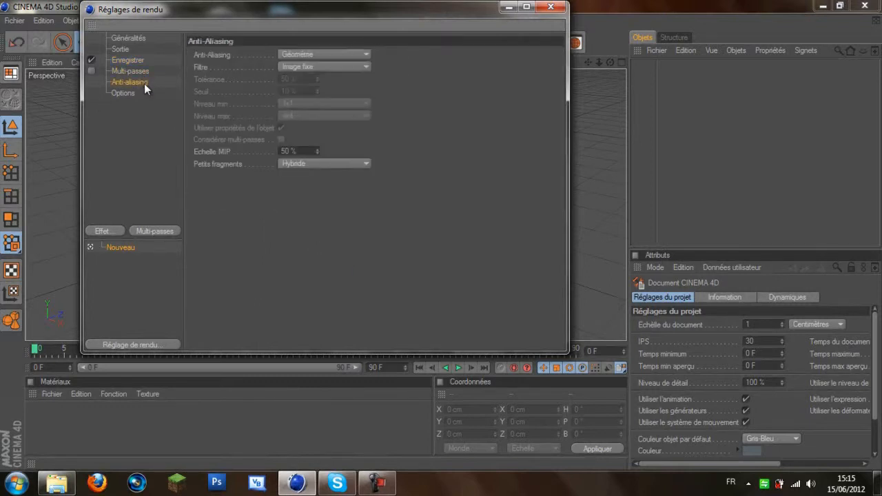
pyautogui.click(336, 56)
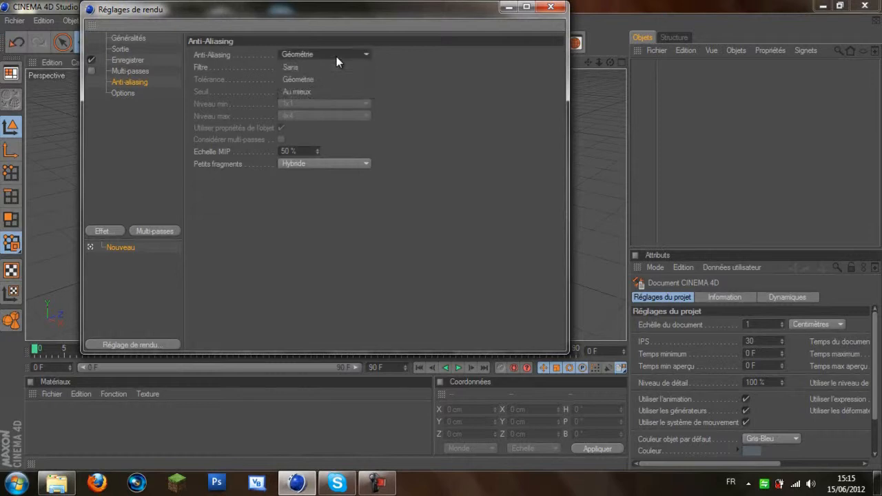
pyautogui.click(331, 94)
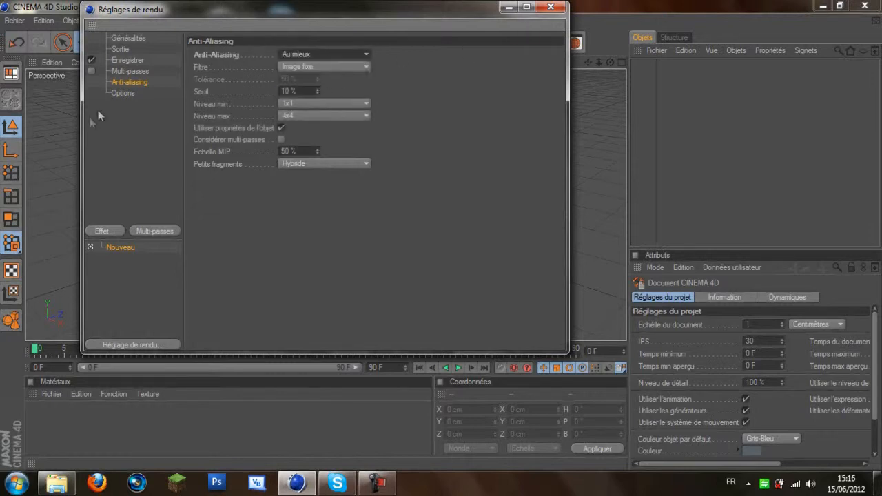
pyautogui.click(549, 9)
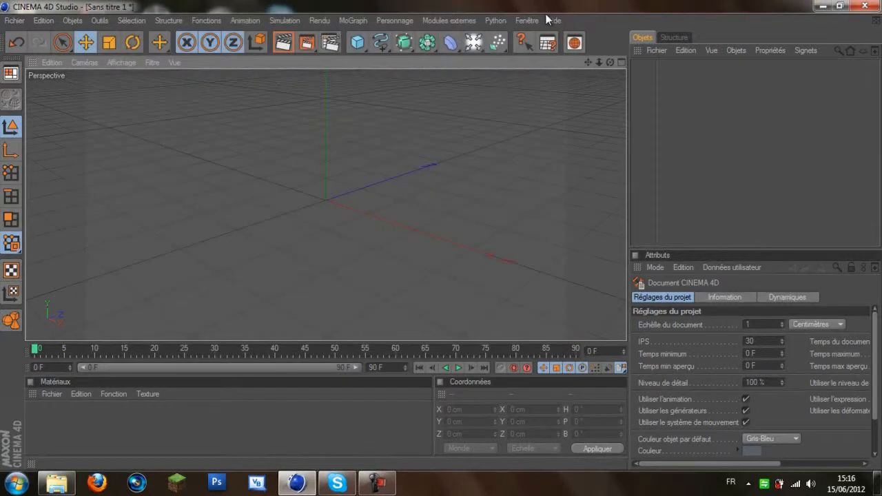
# Set the render's save path to a file named Wallpaper test on the desktop and close the render settings
pyautogui.click(354, 21)
pyautogui.click(314, 44)
pyautogui.click(324, 44)
pyautogui.click(137, 70)
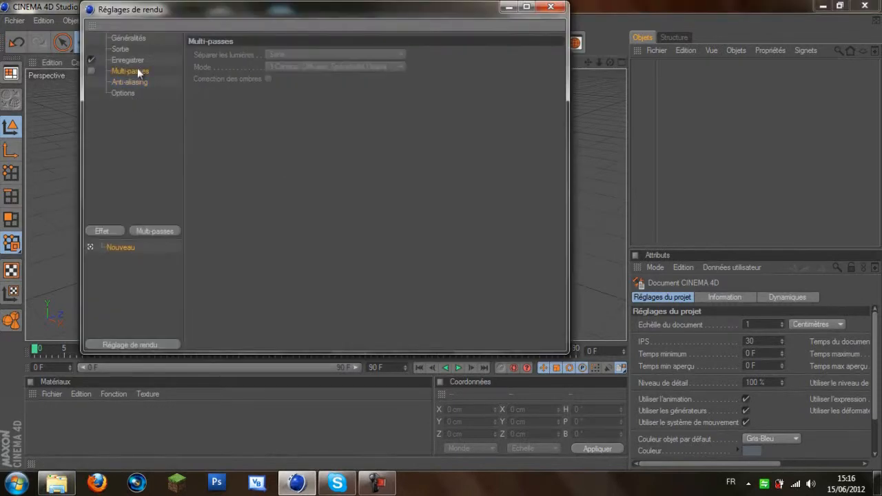
pyautogui.click(149, 59)
pyautogui.click(548, 77)
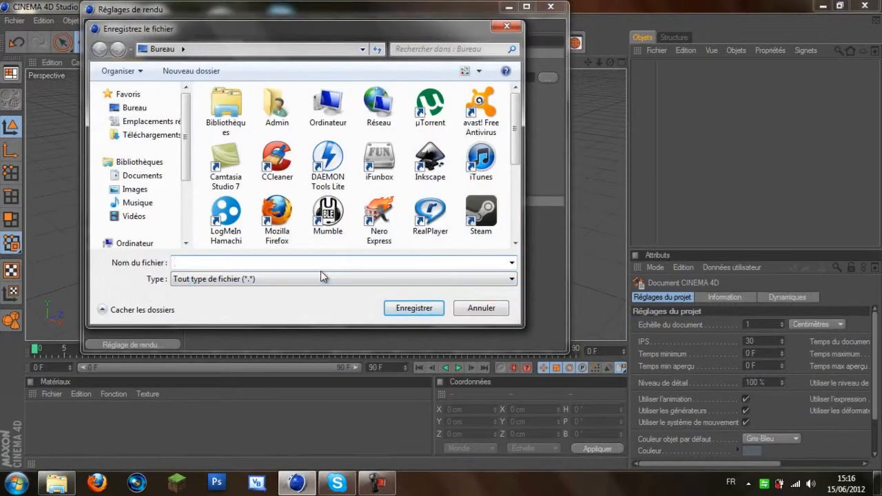
pyautogui.write('Wallpaper test')
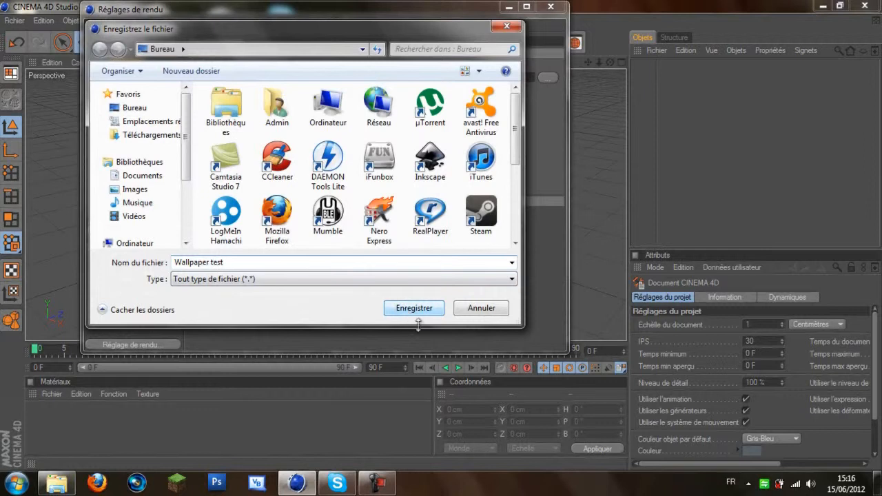
pyautogui.click(413, 307)
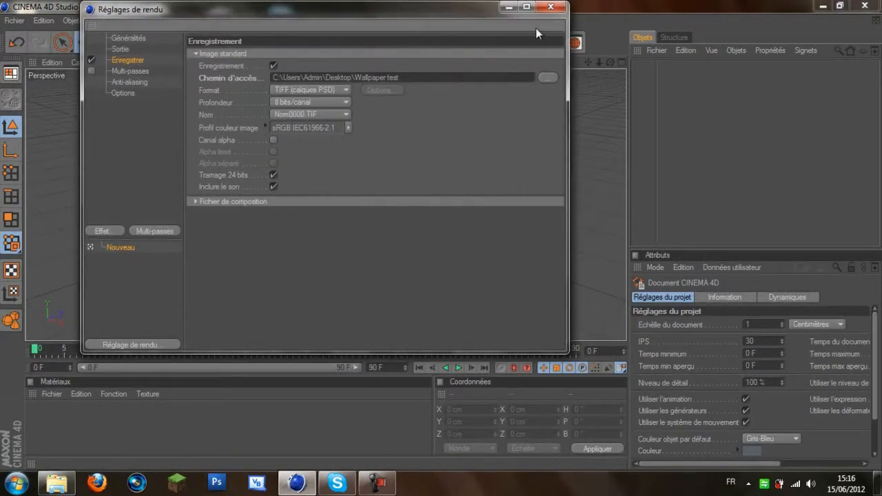
pyautogui.click(551, 8)
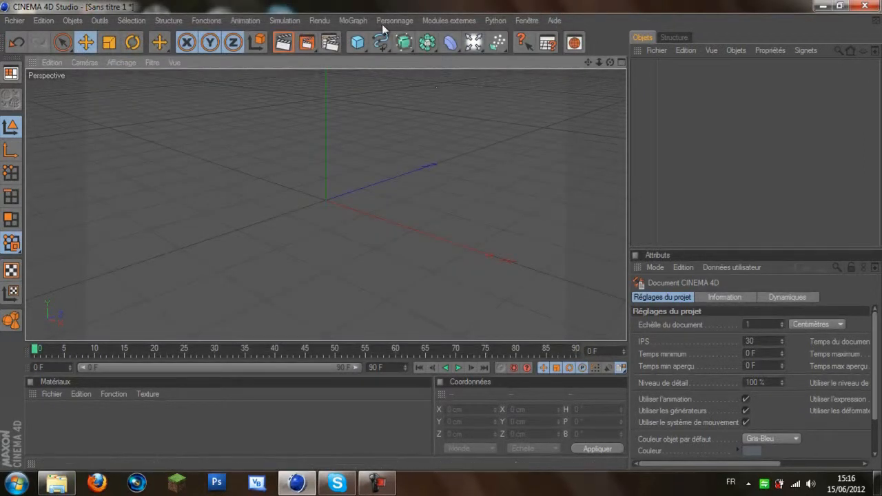
# Add a MoGraph Mo Texte object to the scene
pyautogui.click(362, 23)
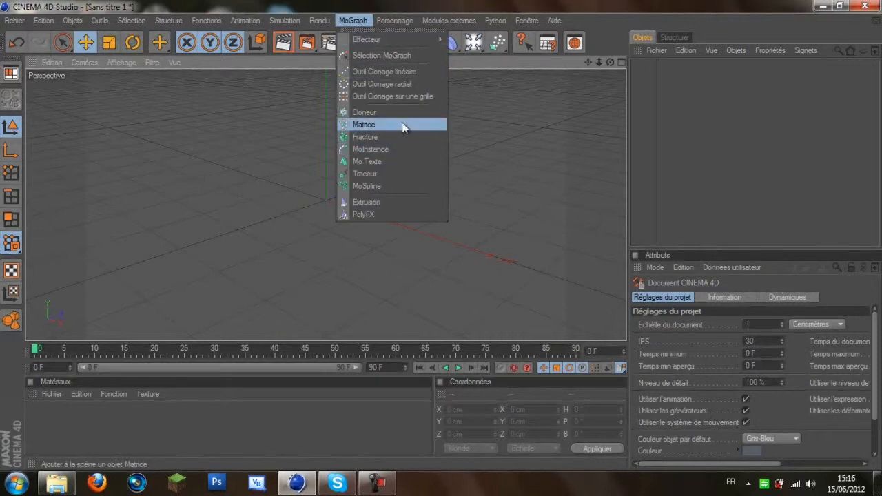
pyautogui.click(381, 161)
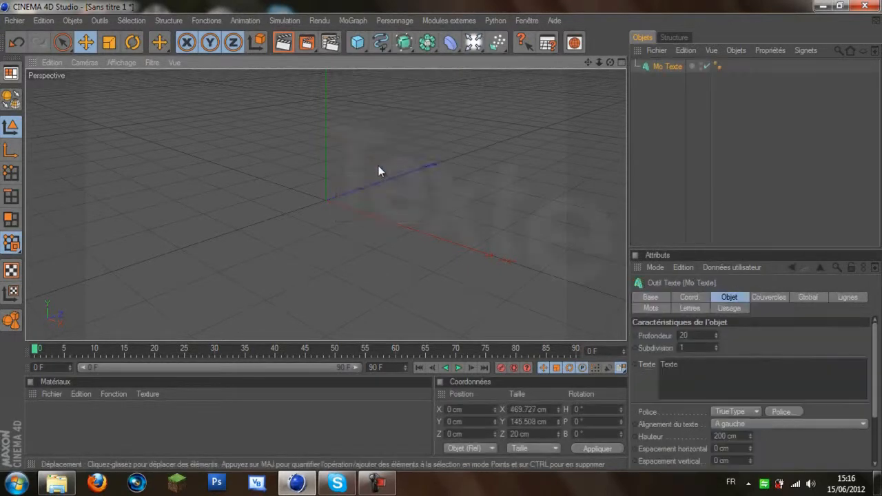
pyautogui.keyDown('alt'); pyautogui.moveTo(295, 246); pyautogui.dragTo(443, 244); pyautogui.keyUp('alt')
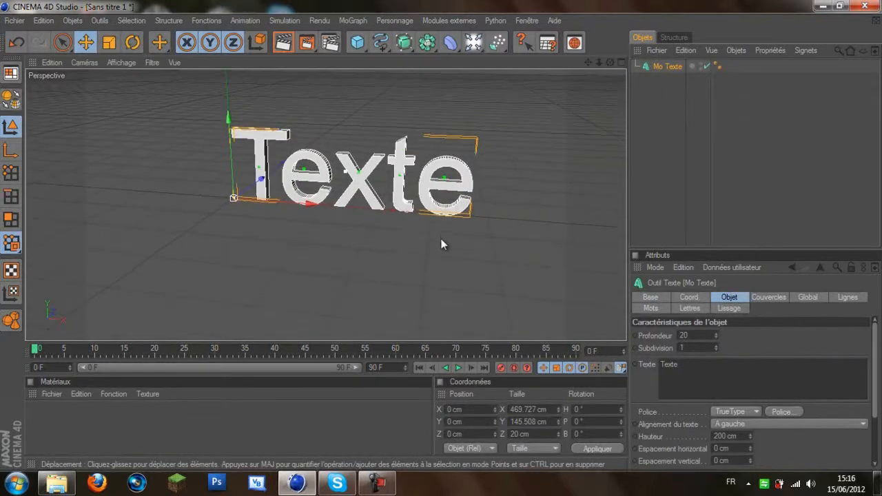
# Replace the default wording of the Mo Texte object with KioZzu
pyautogui.doubleClick(667, 365)
pyautogui.press('BackSpace')
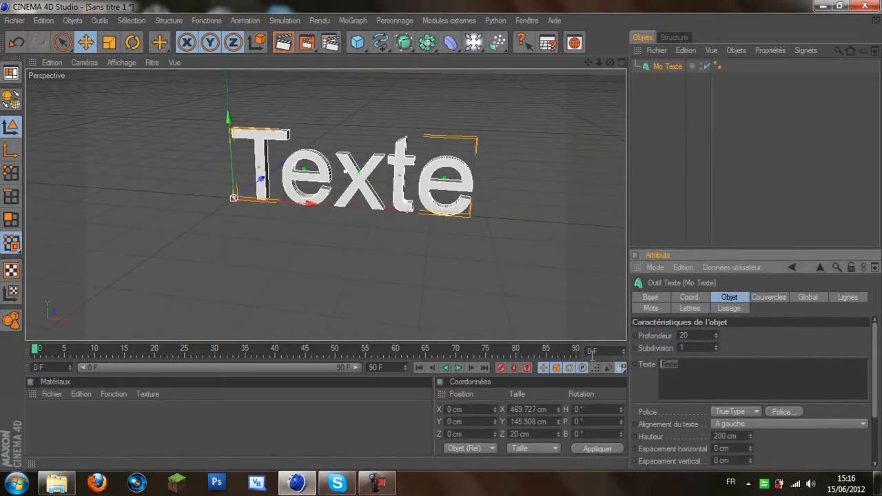
pyautogui.press('i')
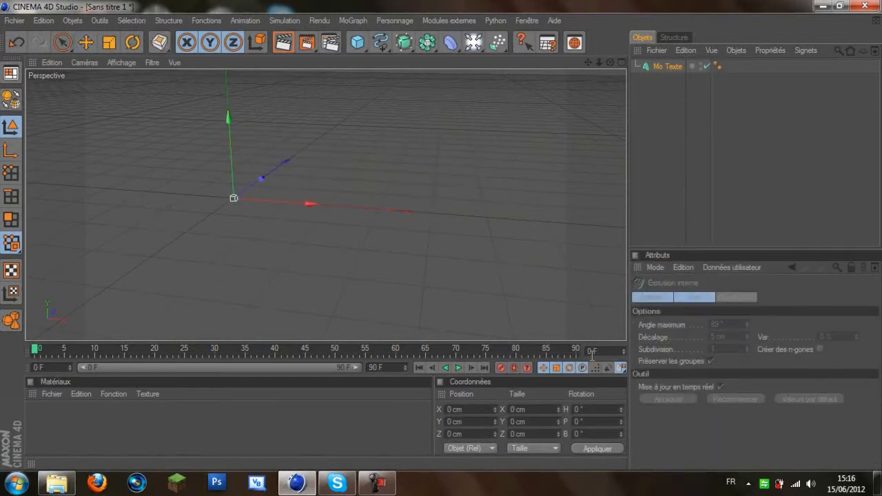
pyautogui.click(665, 67)
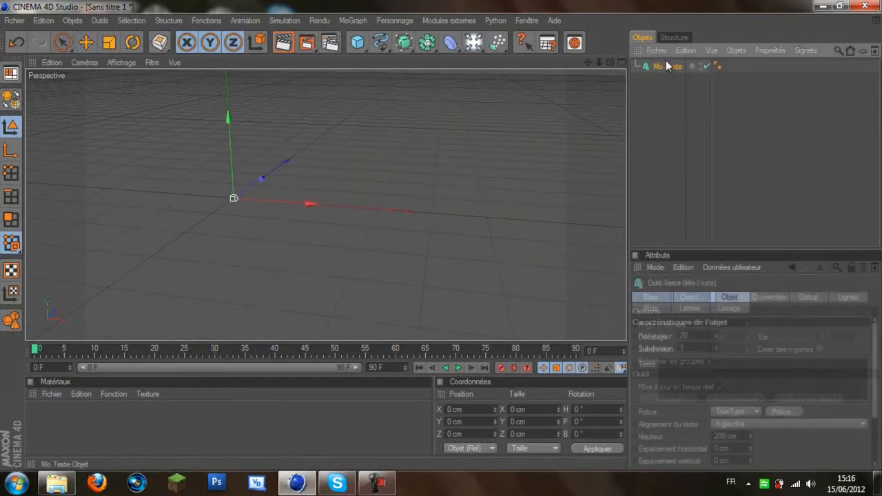
pyautogui.click(719, 365)
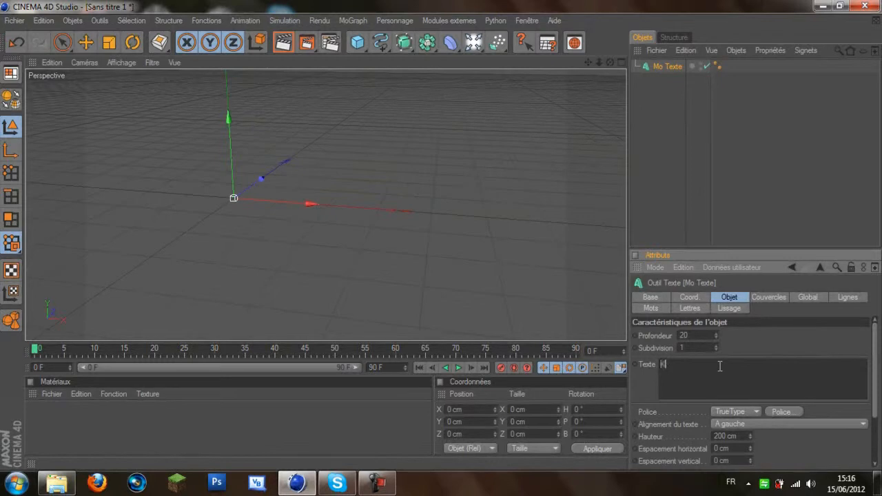
pyautogui.write('KipZzu')
# Change the text's font to Slant and set its extrusion depth to 51
pyautogui.moveTo(720, 366); pyautogui.dragTo(659, 370)
pyautogui.click(778, 411)
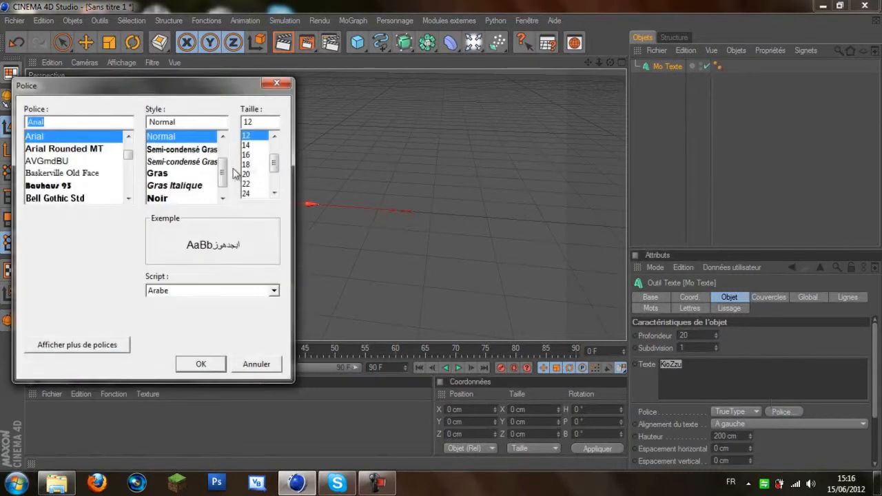
pyautogui.write('Slant')
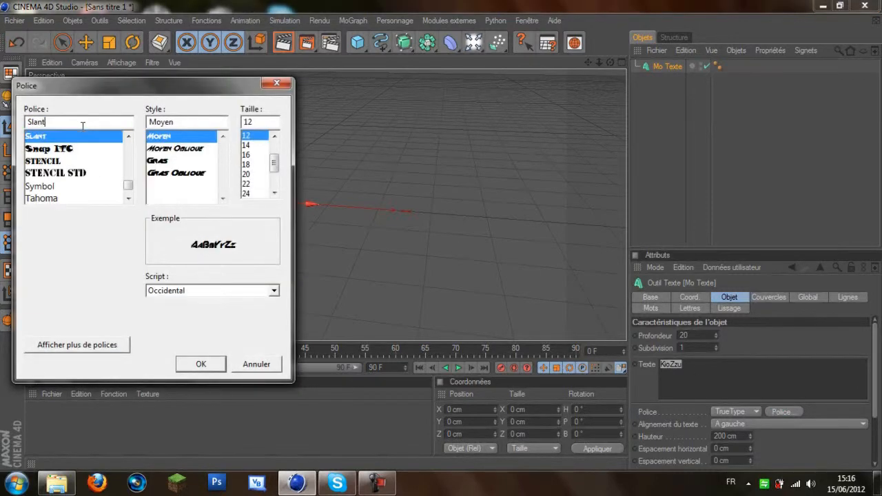
pyautogui.click(94, 138)
pyautogui.click(198, 365)
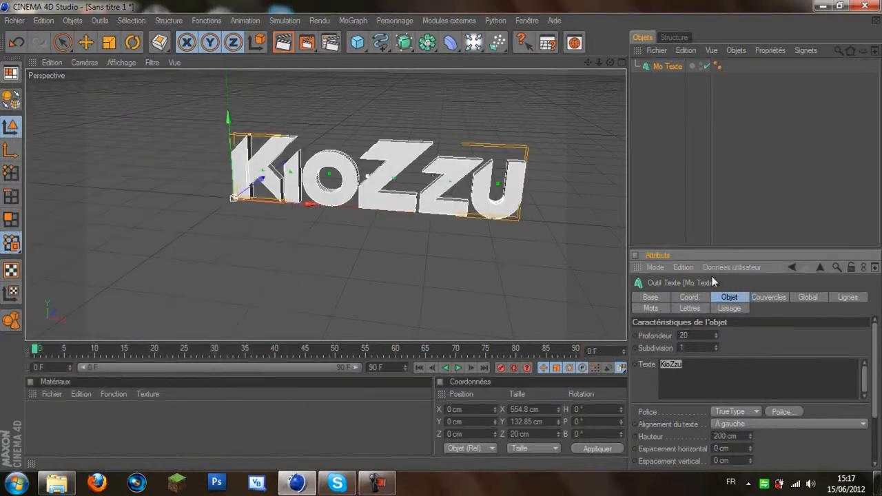
pyautogui.moveTo(717, 334); pyautogui.dragTo(715, 338)
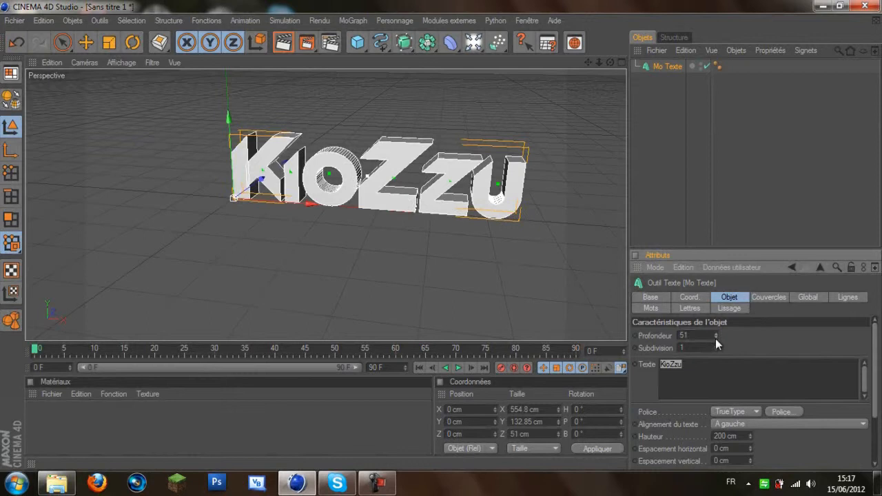
# Set both the start and end caps of the text to Couvercle et biseau and render the perspective view
pyautogui.click(777, 300)
pyautogui.click(781, 335)
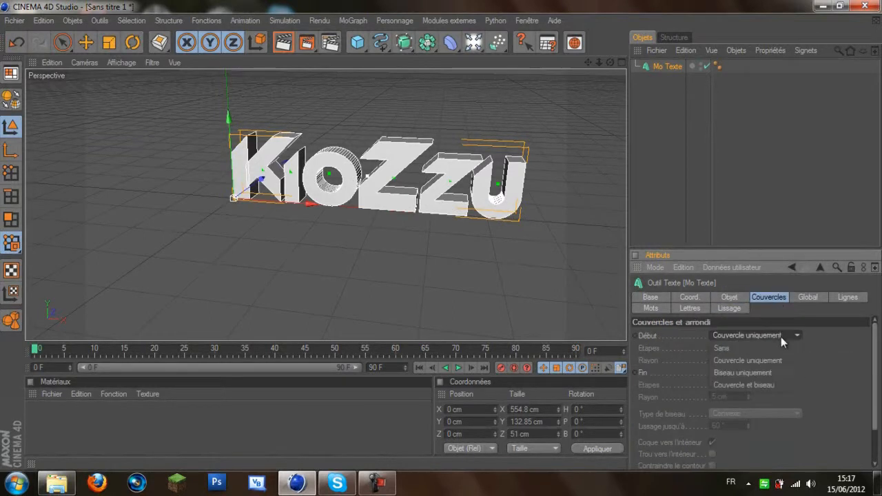
pyautogui.click(770, 384)
pyautogui.click(768, 373)
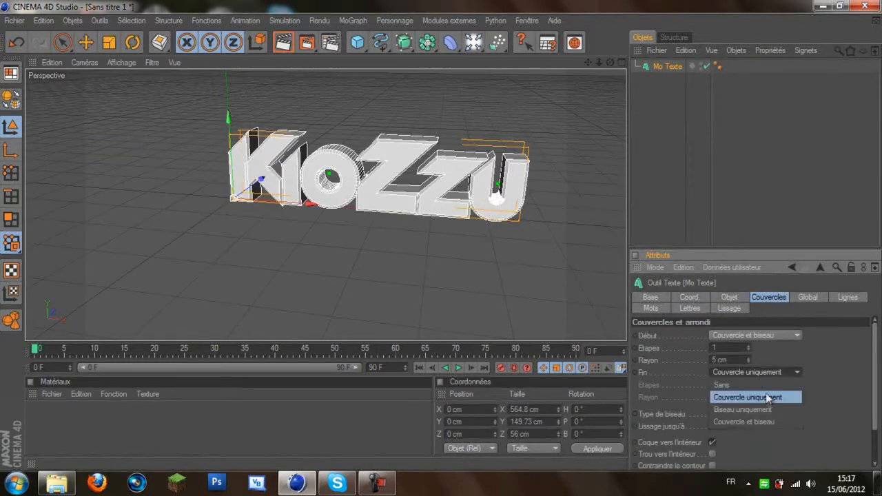
pyautogui.click(768, 421)
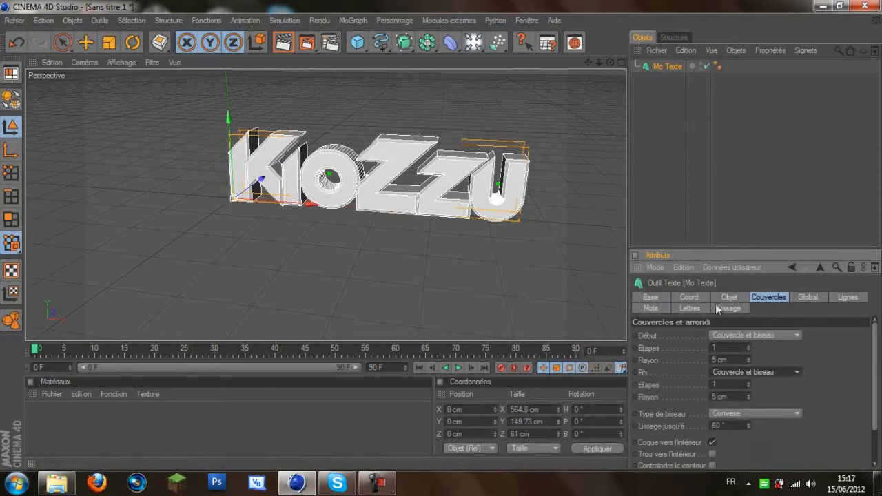
pyautogui.click(278, 51)
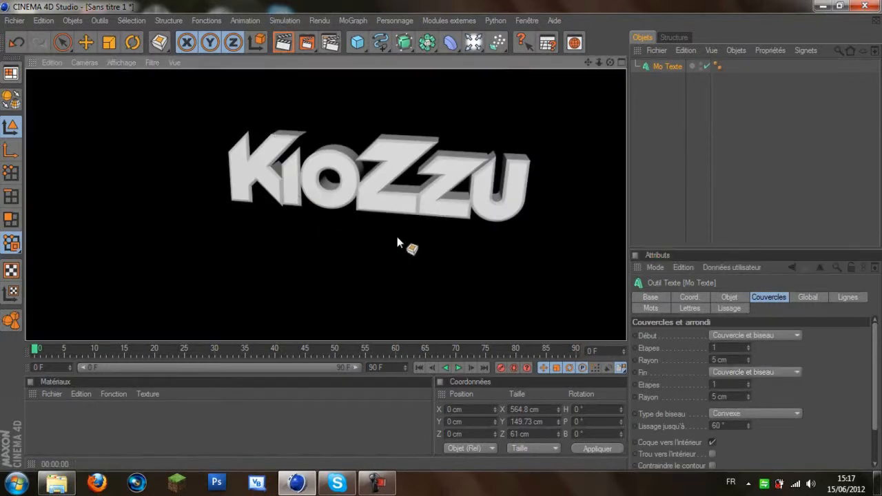
# Add a Sol floor object, lower it to a Y position of about -10 cm under the text, and render the view
pyautogui.press('e')
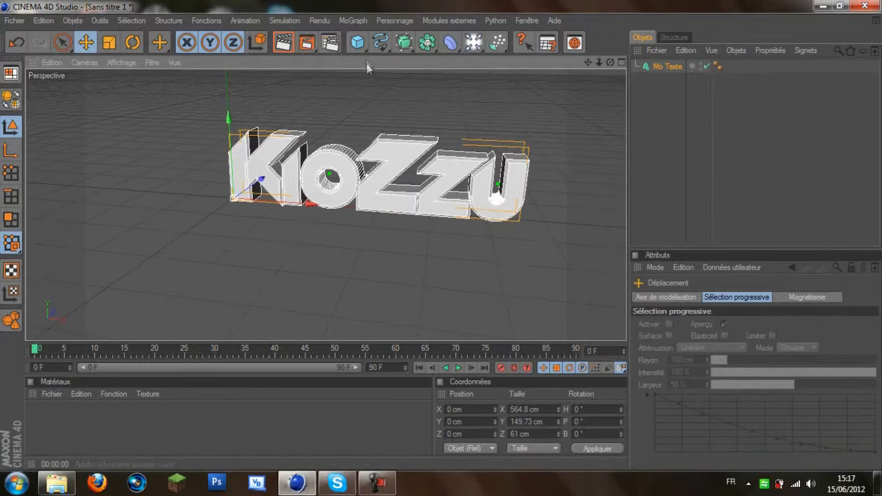
pyautogui.click(474, 44)
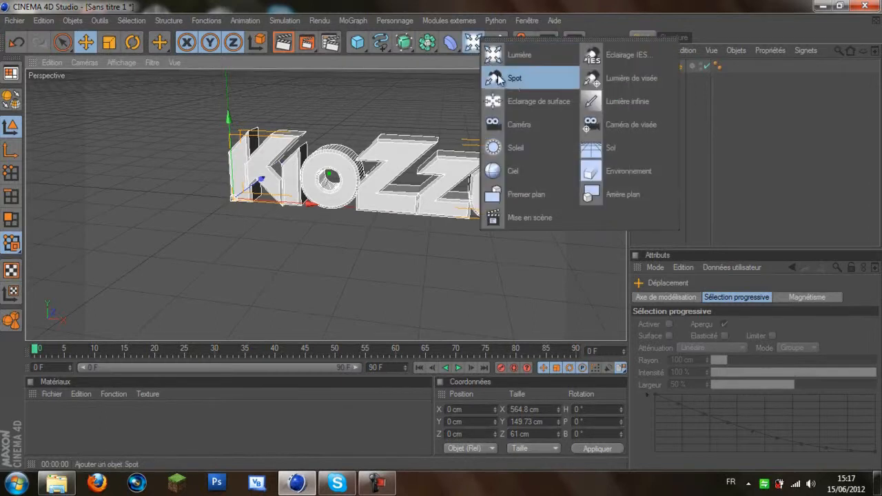
pyautogui.click(642, 149)
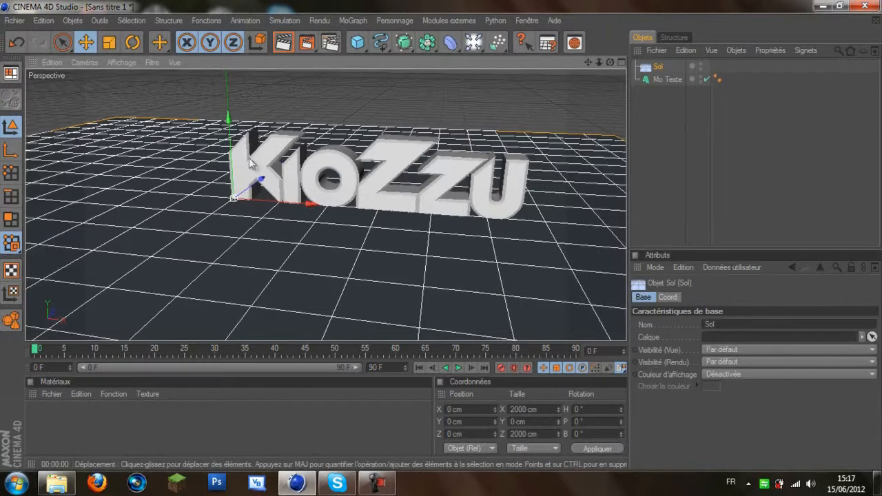
pyautogui.moveTo(230, 144); pyautogui.dragTo(441, 241)
pyautogui.click(283, 44)
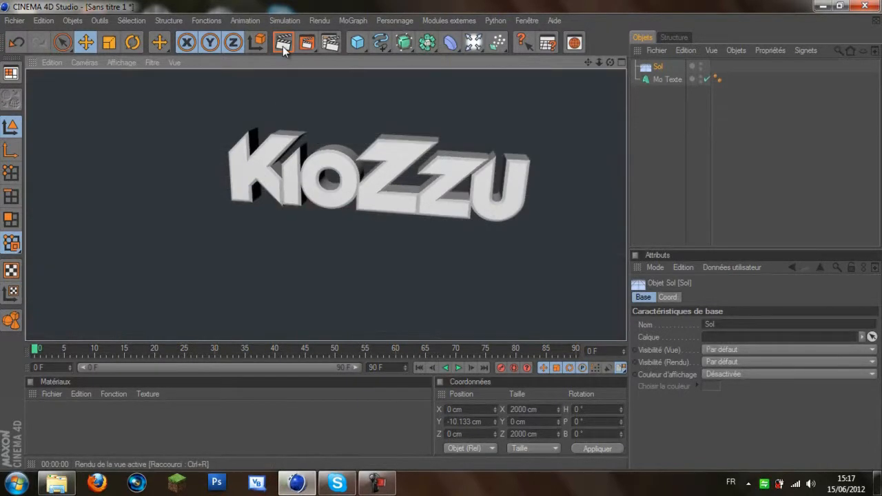
pyautogui.click(295, 234)
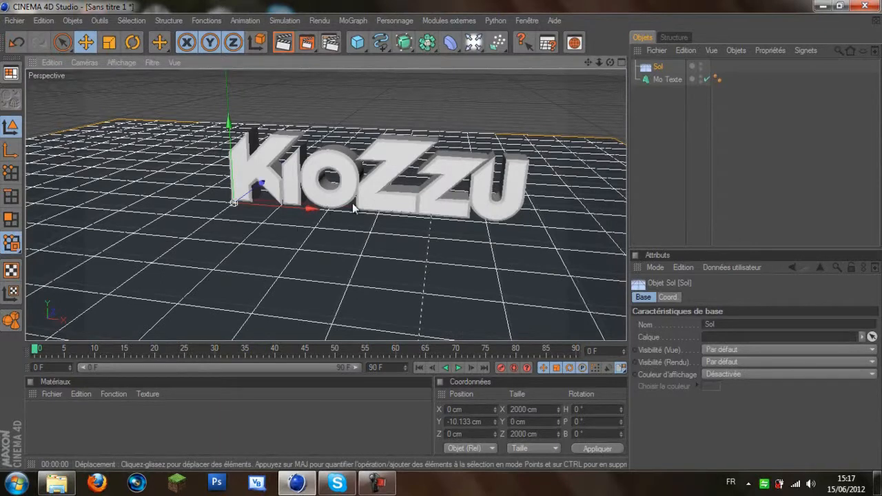
# Create a new material and set its colour to dark red with R 85, V 2, B 2
pyautogui.doubleClick(96, 422)
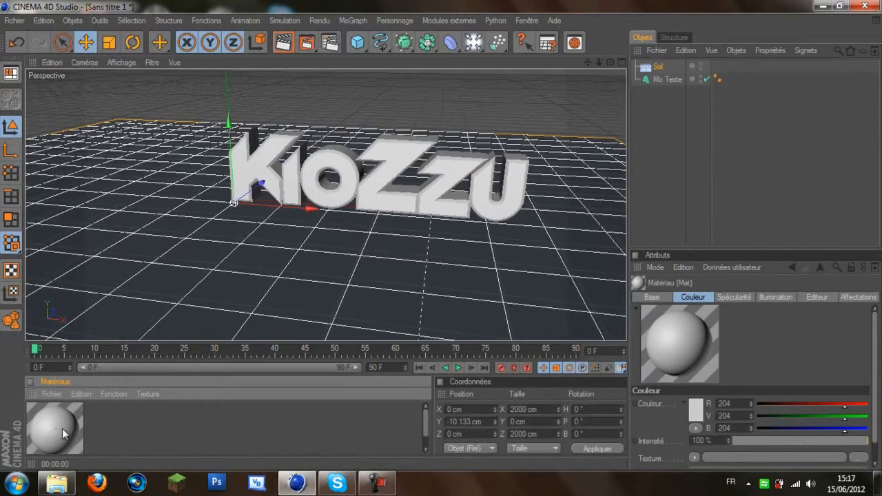
pyautogui.doubleClick(63, 429)
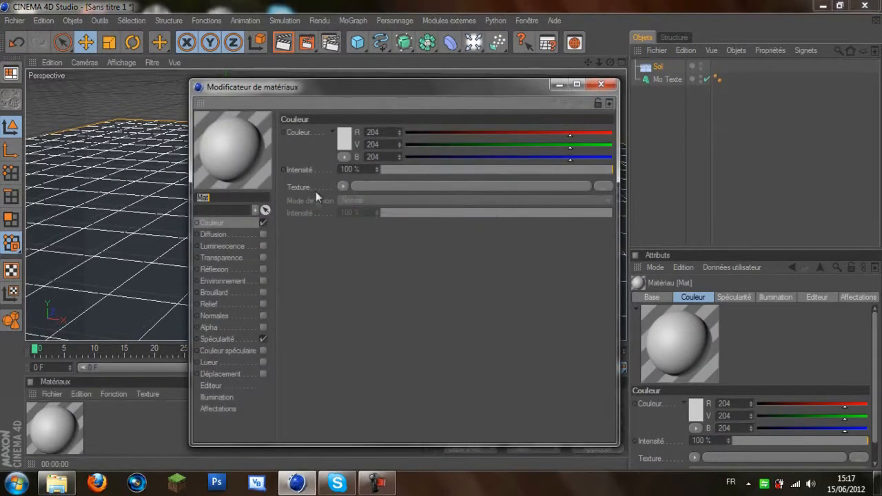
pyautogui.click(344, 139)
pyautogui.click(350, 137)
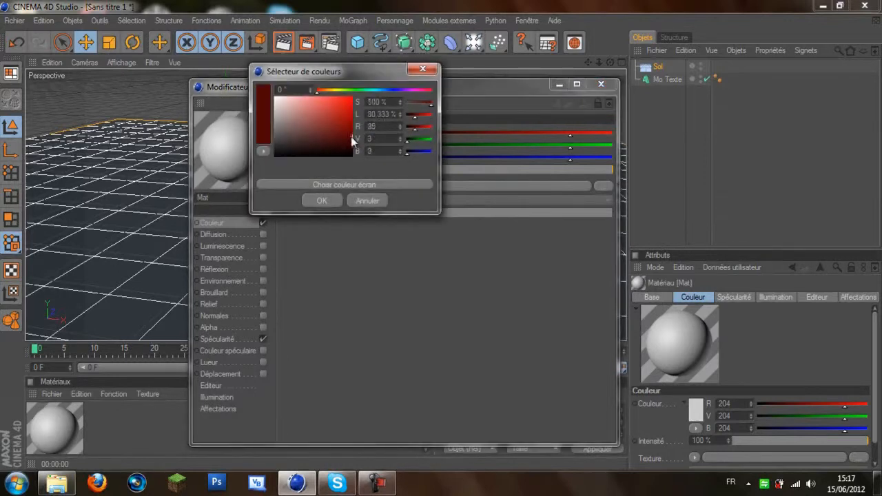
pyautogui.click(337, 200)
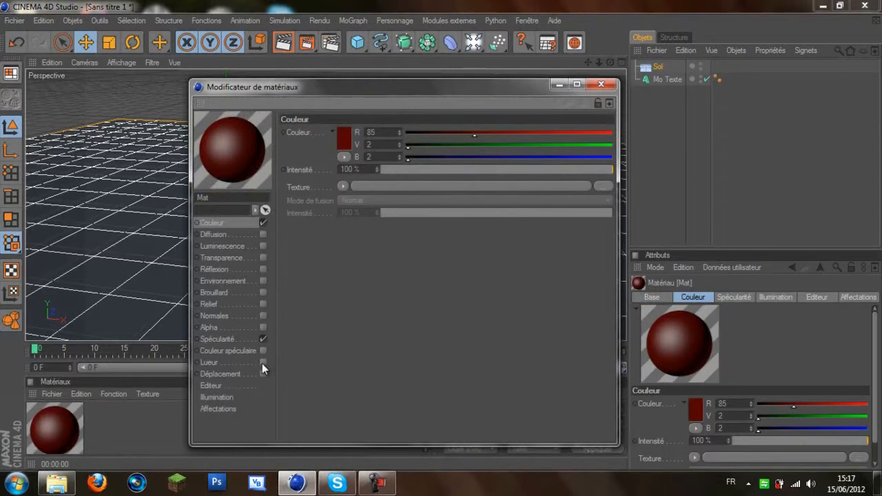
# Enable Lueur and Réflexion on the dark red material, with the reflection intensity at 30 %
pyautogui.click(263, 362)
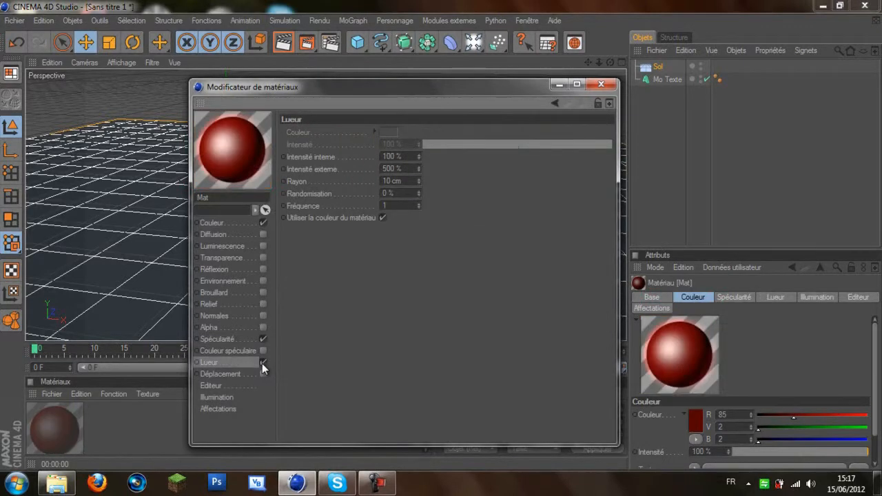
pyautogui.click(262, 270)
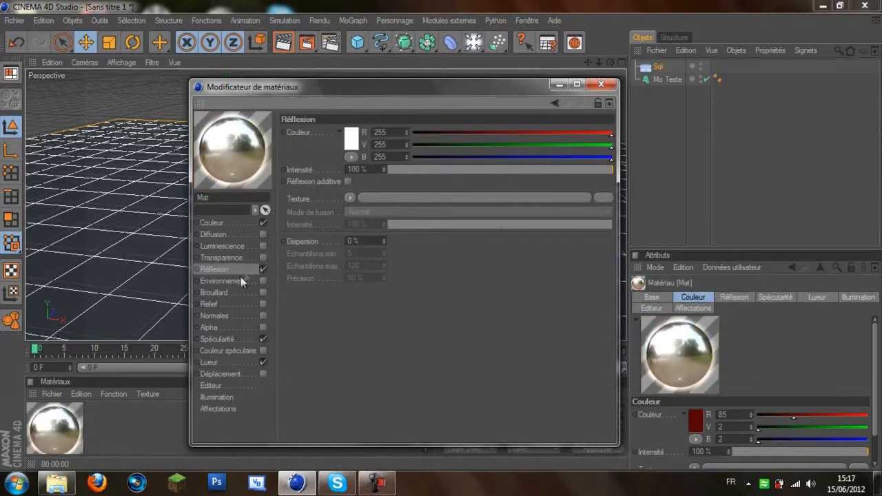
pyautogui.click(501, 170)
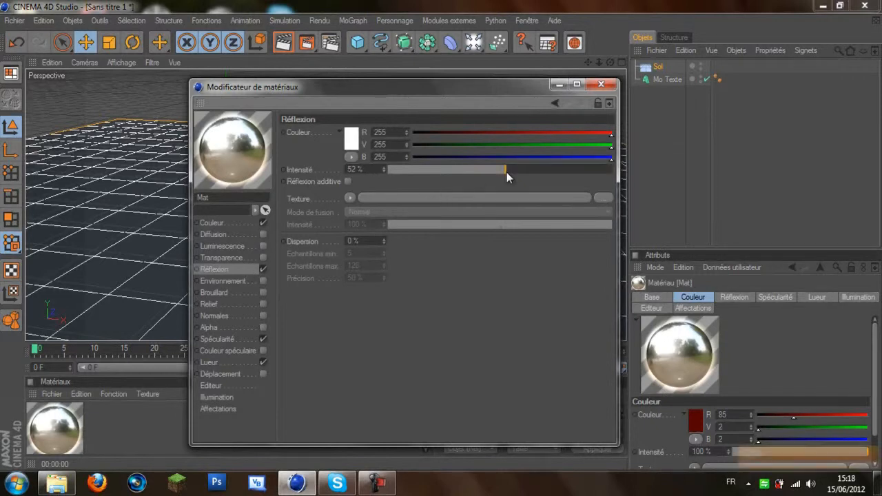
pyautogui.moveTo(485, 171); pyautogui.dragTo(455, 170)
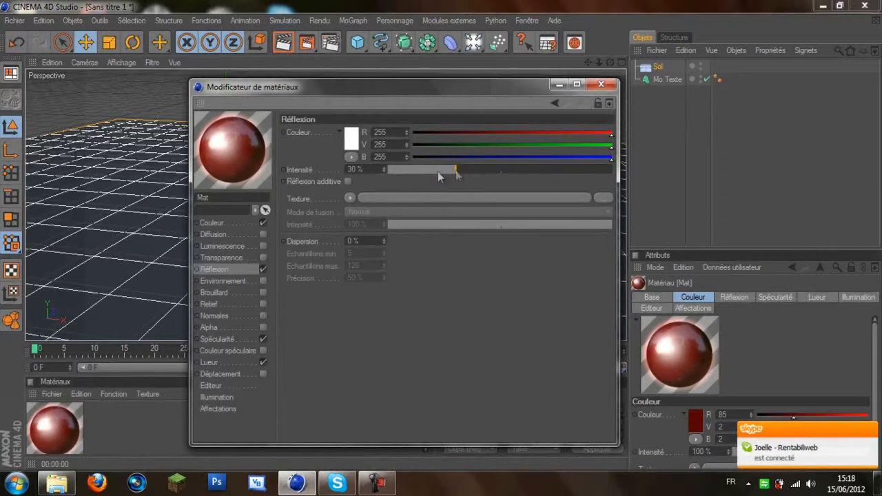
pyautogui.click(603, 86)
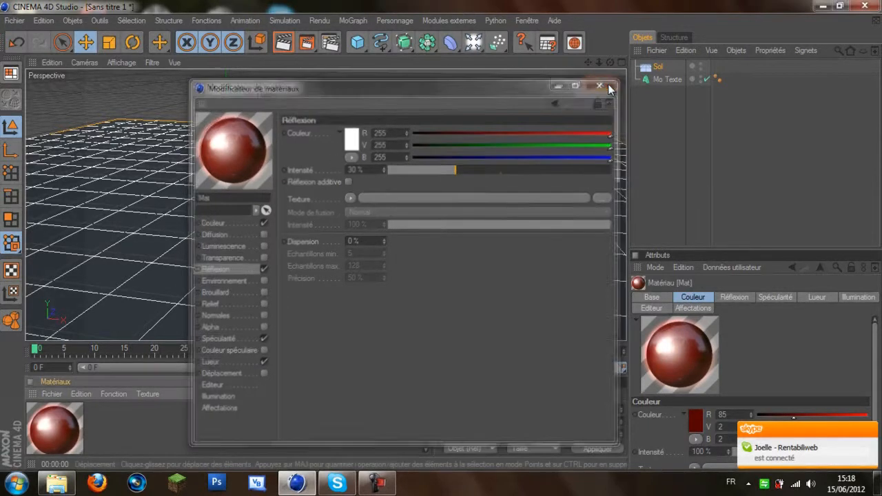
# Apply the red material to the KioZzu text and render the perspective view
pyautogui.moveTo(341, 185); pyautogui.dragTo(375, 169)
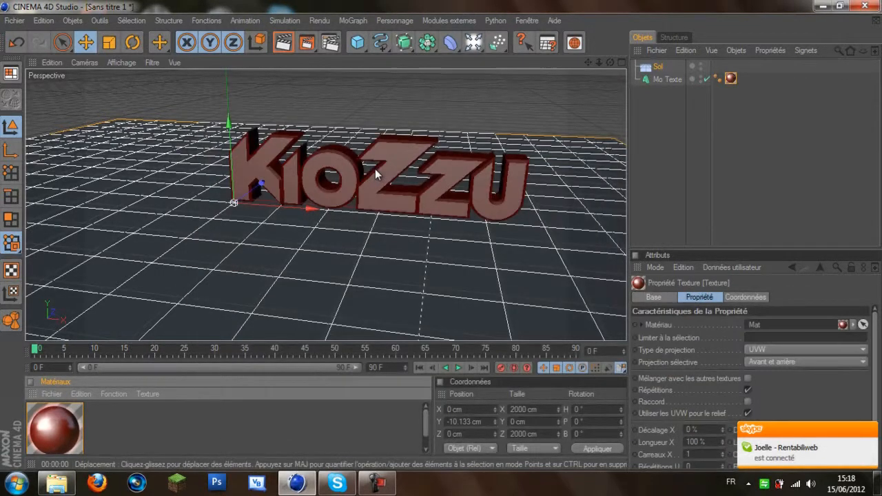
pyautogui.click(290, 46)
pyautogui.click(321, 230)
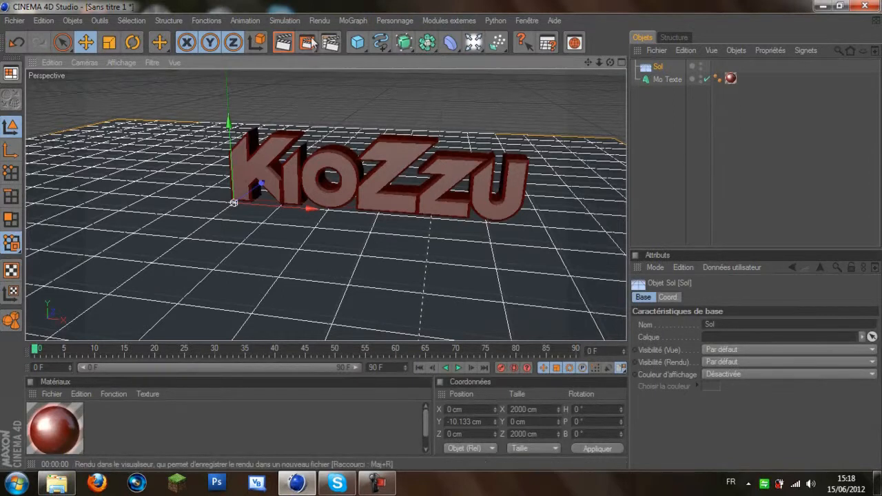
# Create a second material and set its reflection colour to grey with R, V and B at 137
pyautogui.doubleClick(177, 425)
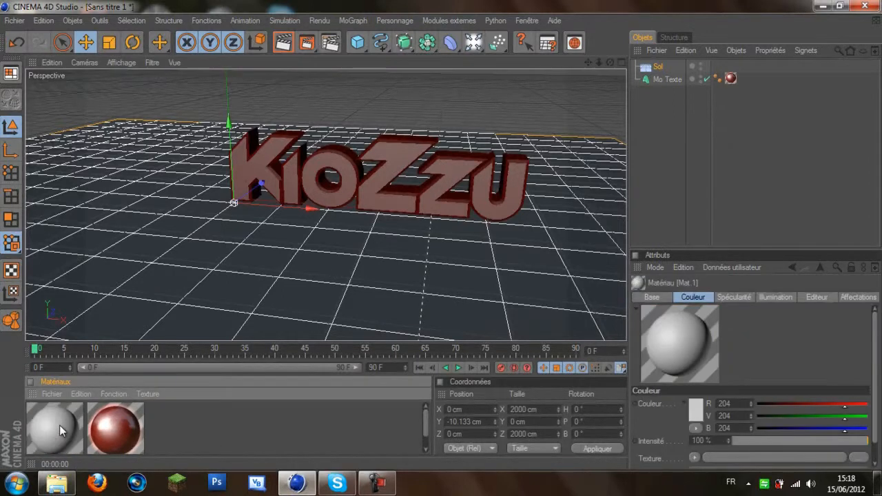
pyautogui.doubleClick(55, 427)
pyautogui.click(355, 133)
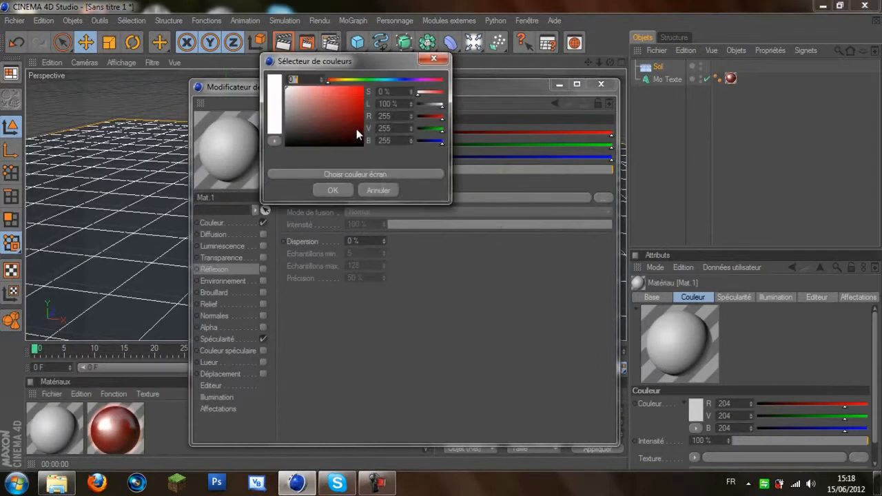
pyautogui.moveTo(356, 128)
pyautogui.mouseDown()
pyautogui.moveTo(355, 137)
pyautogui.moveTo(288, 126)
pyautogui.moveTo(289, 104)
pyautogui.moveTo(367, 84)
pyautogui.moveTo(428, 84)
pyautogui.moveTo(328, 84)
pyautogui.moveTo(361, 119)
pyautogui.moveTo(360, 93)
pyautogui.moveTo(285, 134)
pyautogui.moveTo(284, 118)
pyautogui.mouseUp()
pyautogui.click(332, 191)
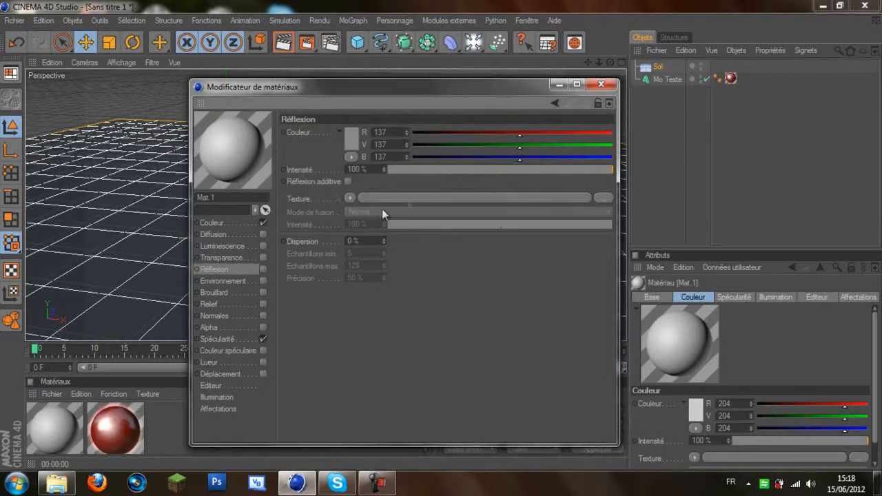
# Enable Réflexion on the second material at 73 % intensity and turn off its Spécularité
pyautogui.click(262, 269)
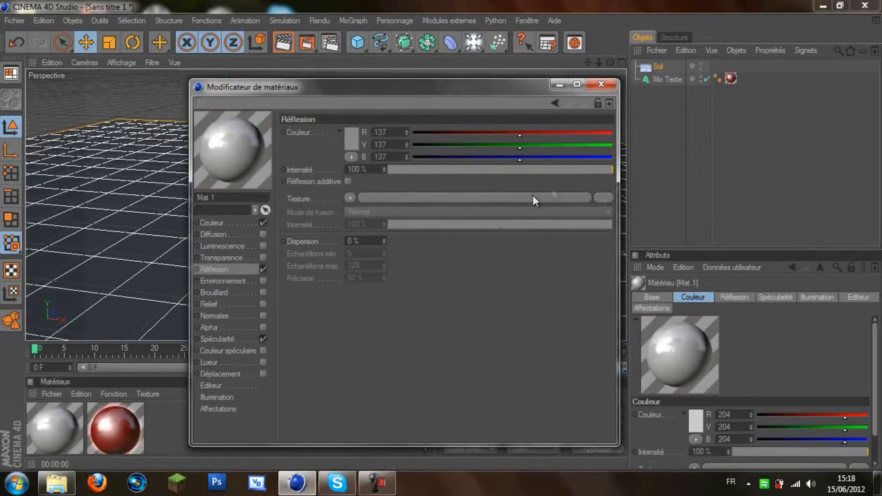
pyautogui.click(563, 171)
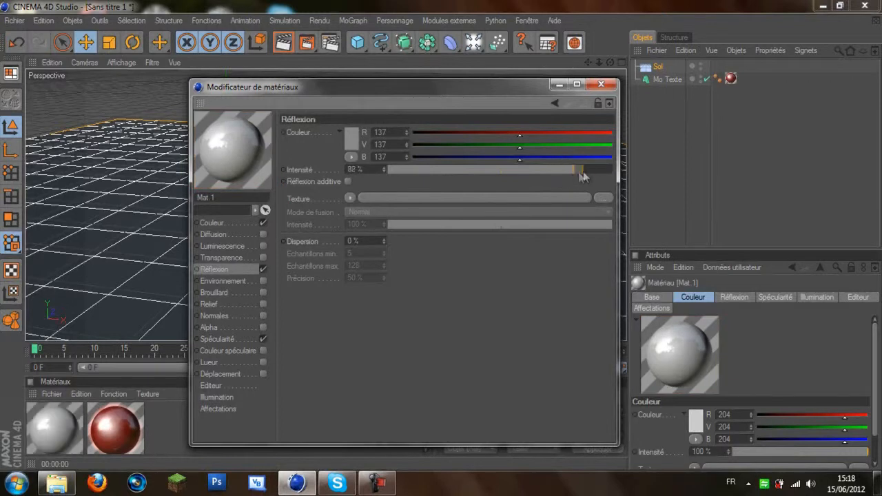
pyautogui.click(556, 171)
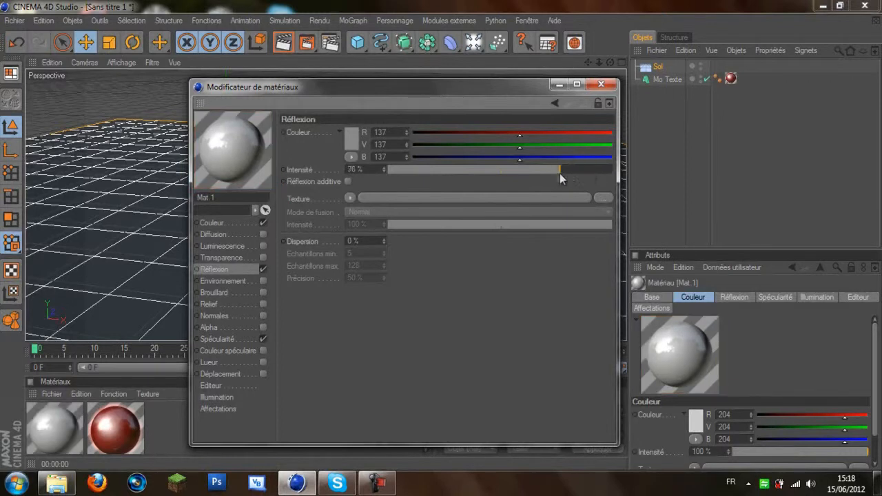
pyautogui.click(244, 339)
pyautogui.click(262, 338)
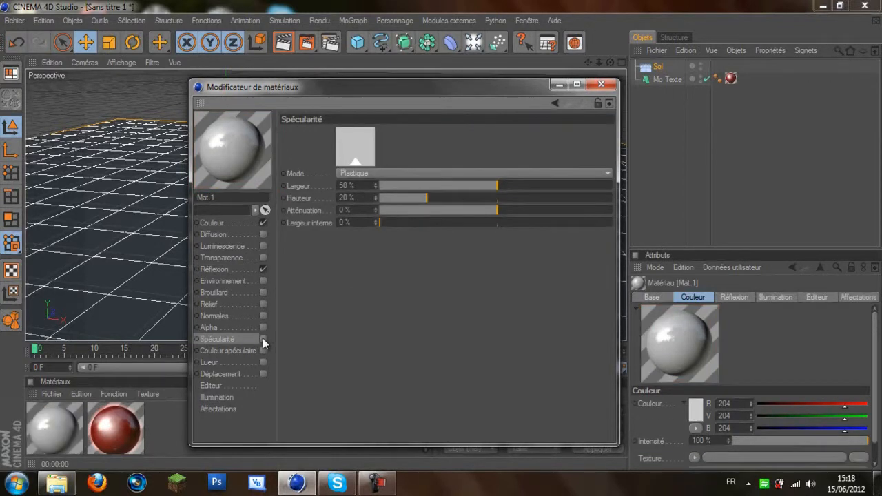
pyautogui.click(255, 270)
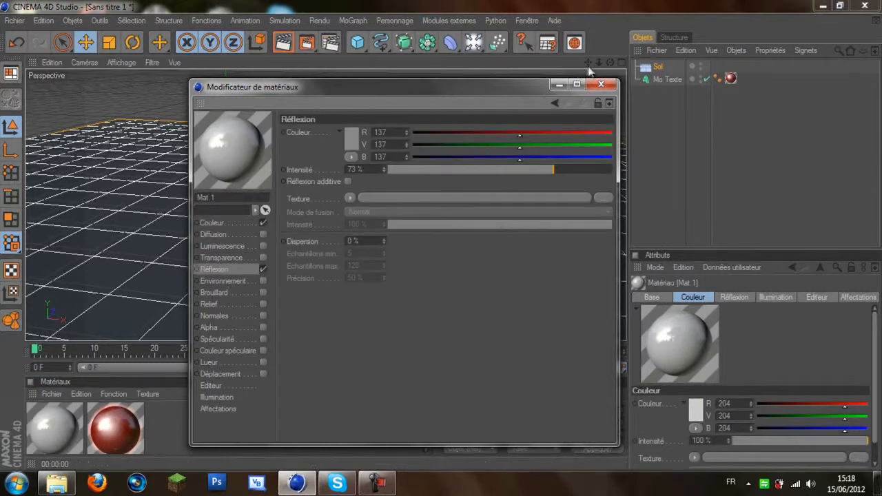
pyautogui.click(601, 84)
# Apply the grey reflective material to the floor and render the perspective view
pyautogui.moveTo(55, 427); pyautogui.dragTo(266, 266)
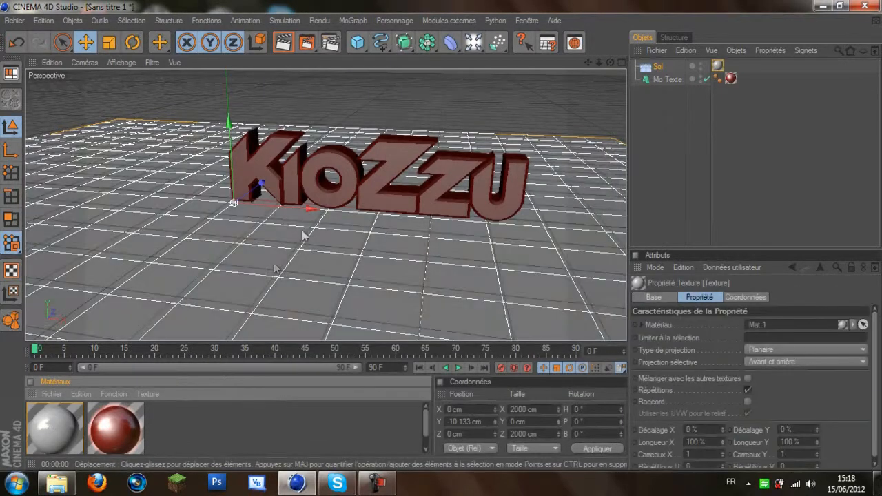
pyautogui.click(283, 42)
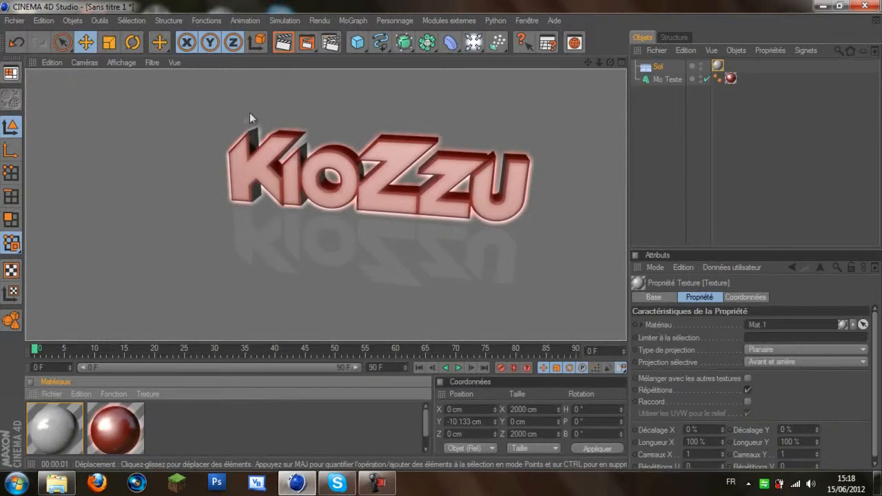
pyautogui.click(376, 430)
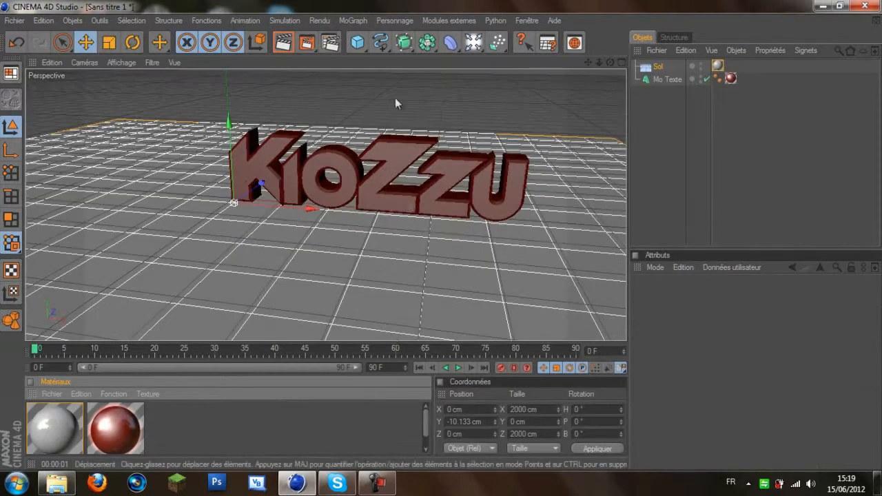
# Add a second Sol as an upright wall behind the text, with P rotation 90° and Z position about 108 cm
pyautogui.click(474, 43)
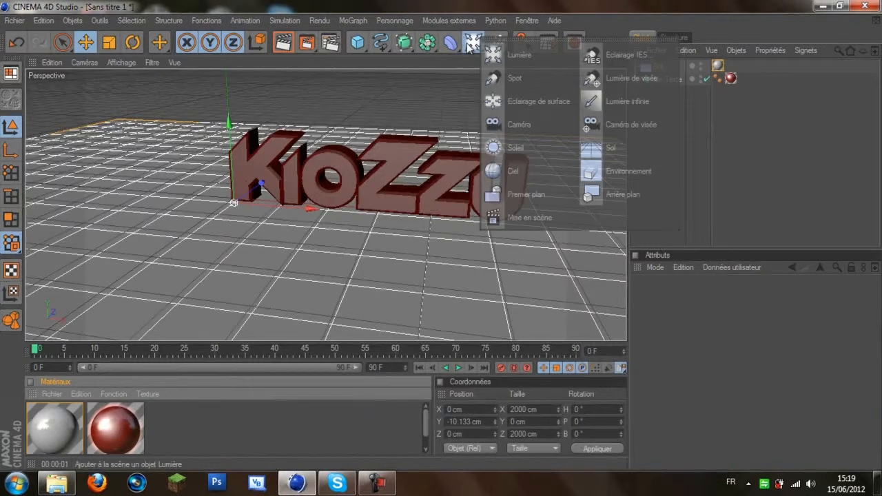
pyautogui.click(619, 150)
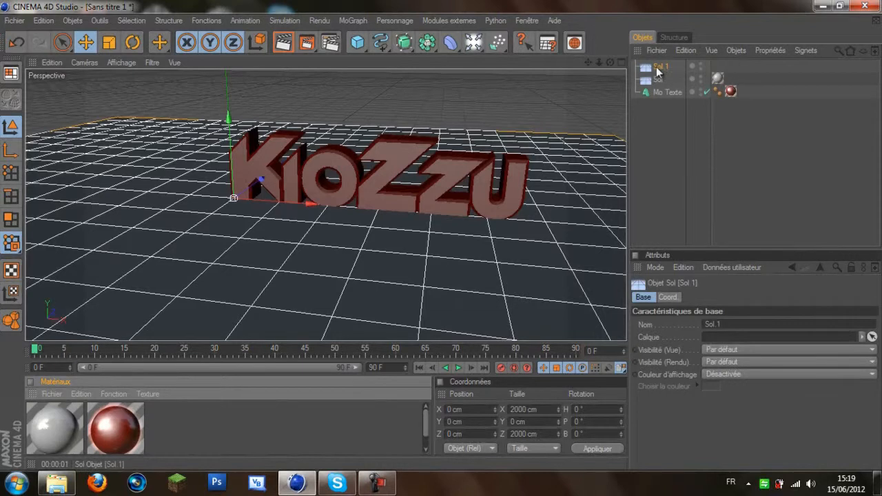
pyautogui.click(579, 422)
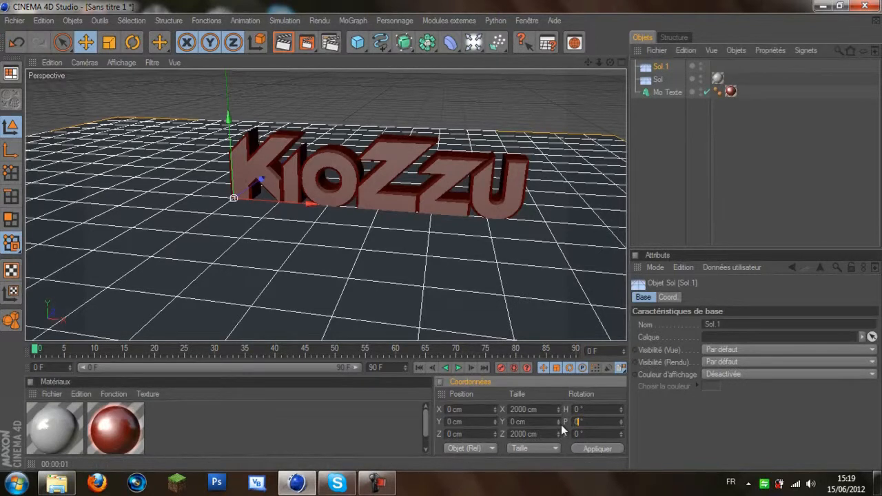
pyautogui.click(601, 450)
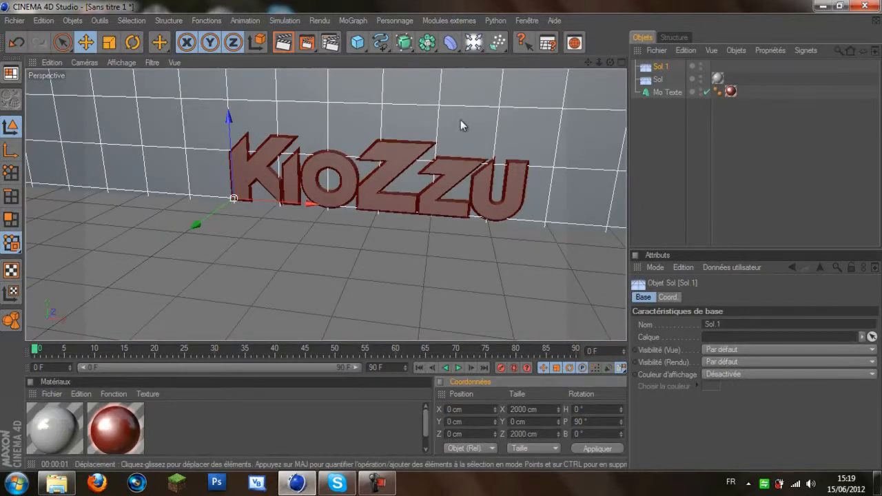
pyautogui.moveTo(216, 208); pyautogui.dragTo(443, 242)
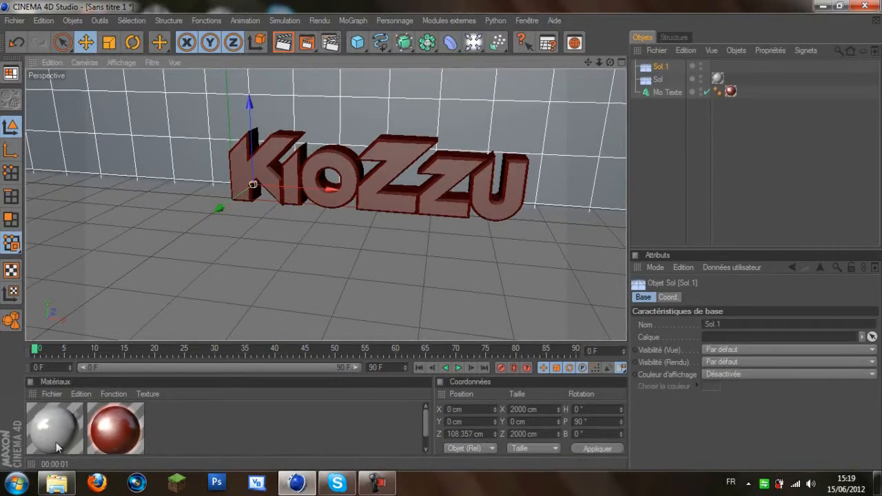
# Create a third material and pick its colour on screen from the second material's preview, a grey with R, V and B at 164
pyautogui.doubleClick(247, 415)
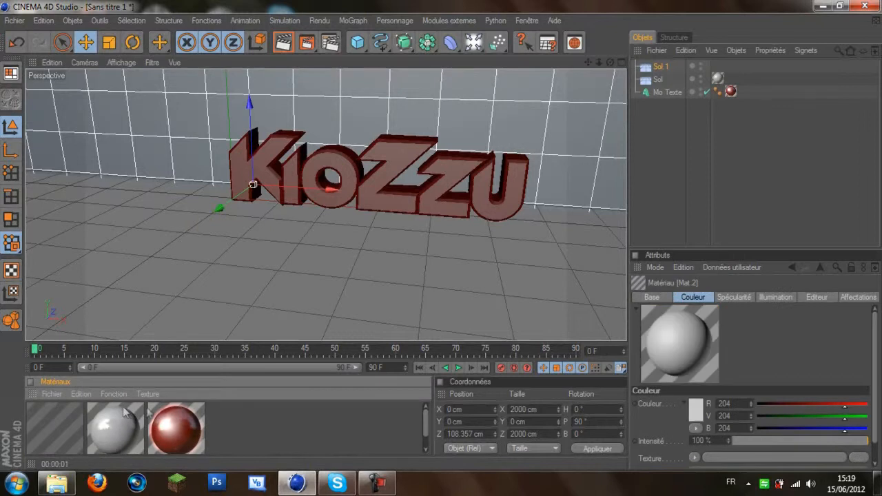
pyautogui.doubleClick(72, 416)
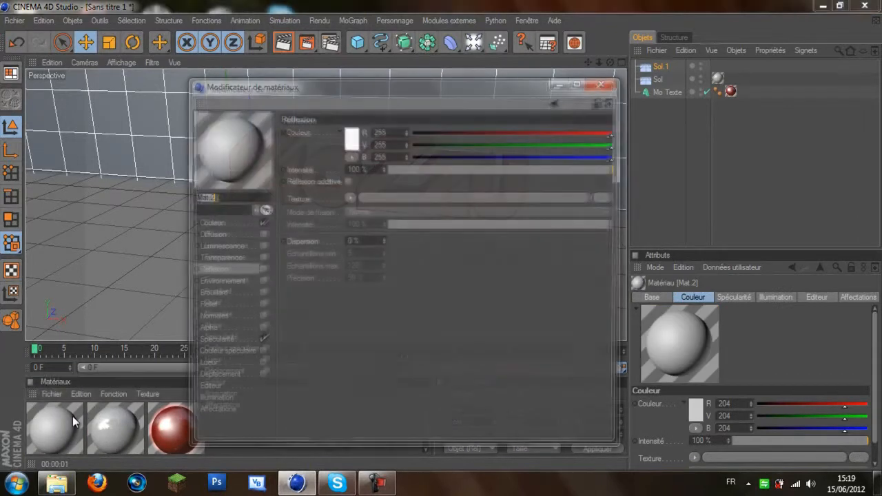
pyautogui.click(249, 223)
pyautogui.click(349, 142)
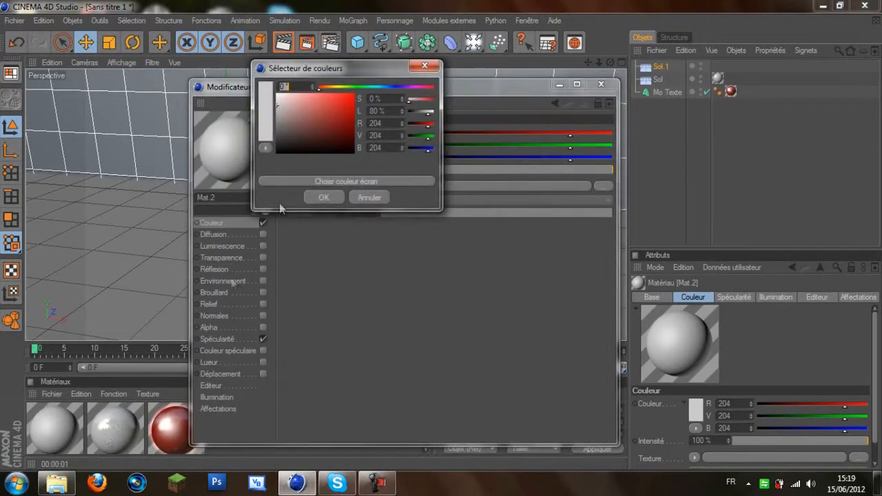
pyautogui.click(323, 180)
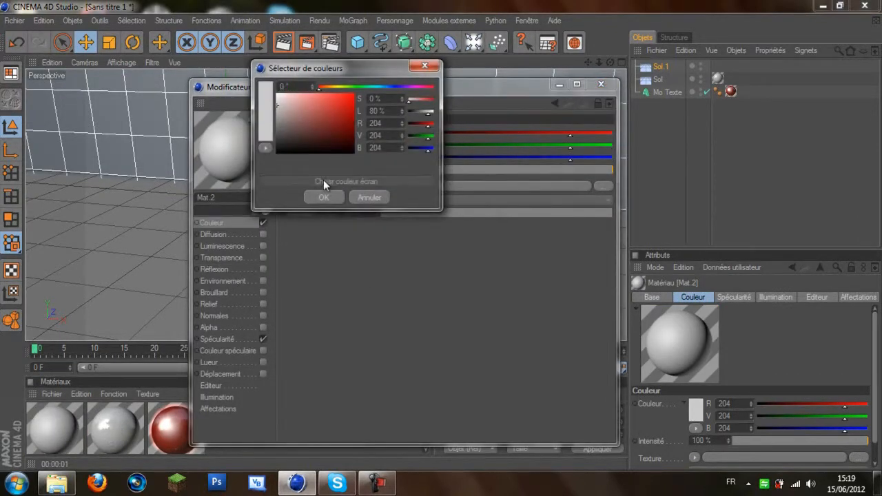
pyautogui.click(119, 424)
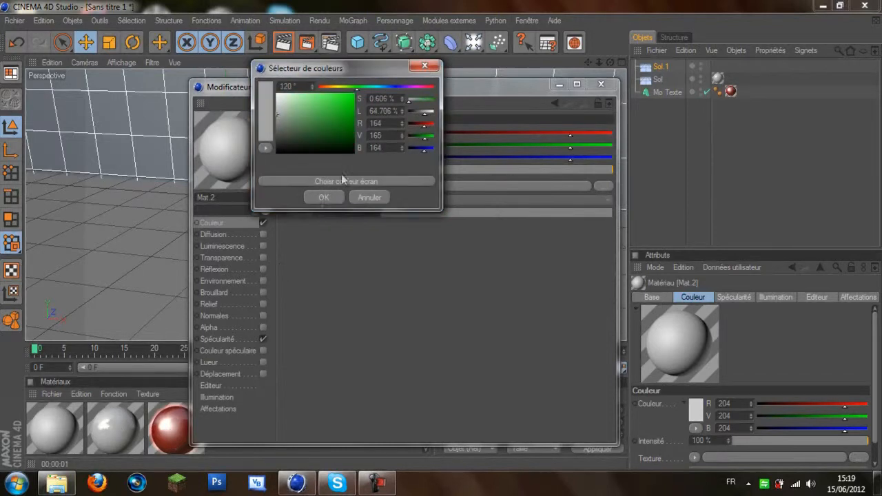
pyautogui.click(332, 197)
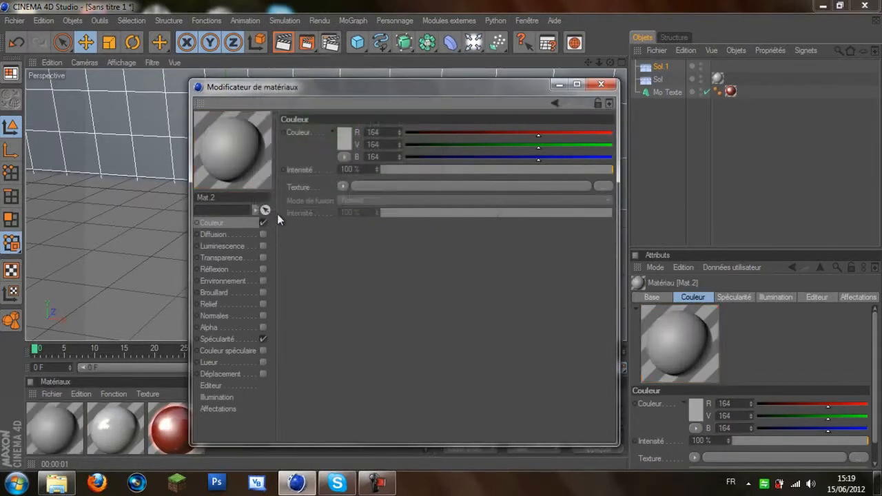
# Enable Réflexion on the third material at 80 % intensity and turn off its Spécularité
pyautogui.click(263, 269)
pyautogui.moveTo(479, 169); pyautogui.dragTo(563, 171)
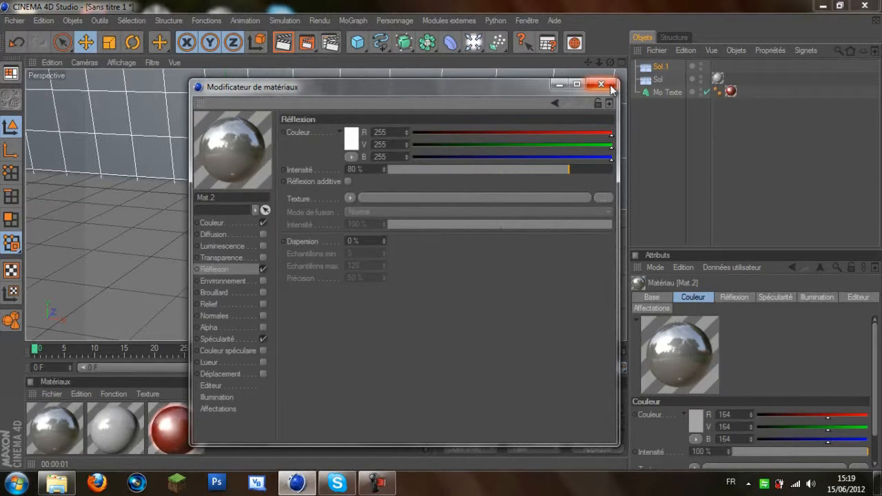
pyautogui.click(252, 343)
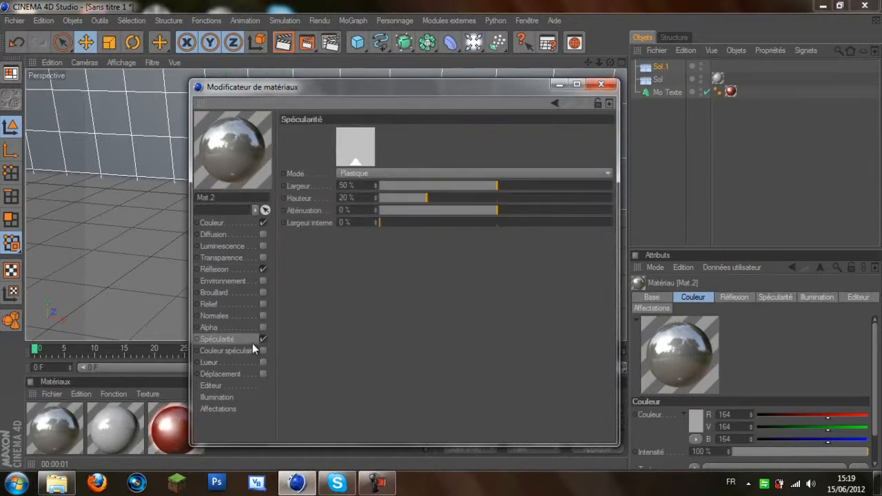
pyautogui.click(262, 339)
pyautogui.click(601, 84)
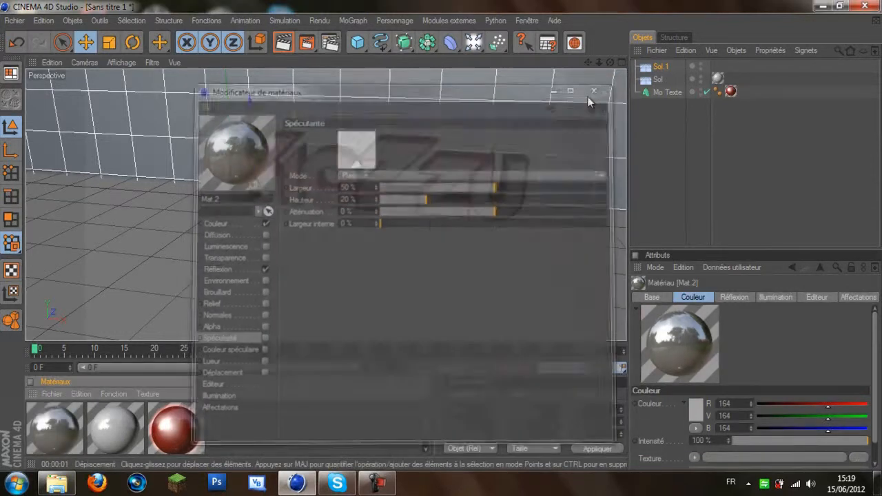
# Apply the third material to the upright wall behind the text and render the perspective view
pyautogui.moveTo(68, 432); pyautogui.dragTo(467, 106)
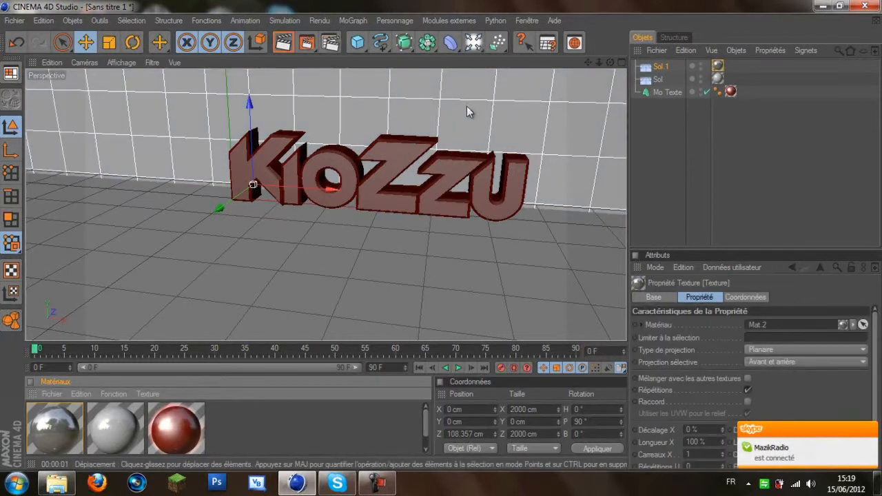
pyautogui.click(282, 45)
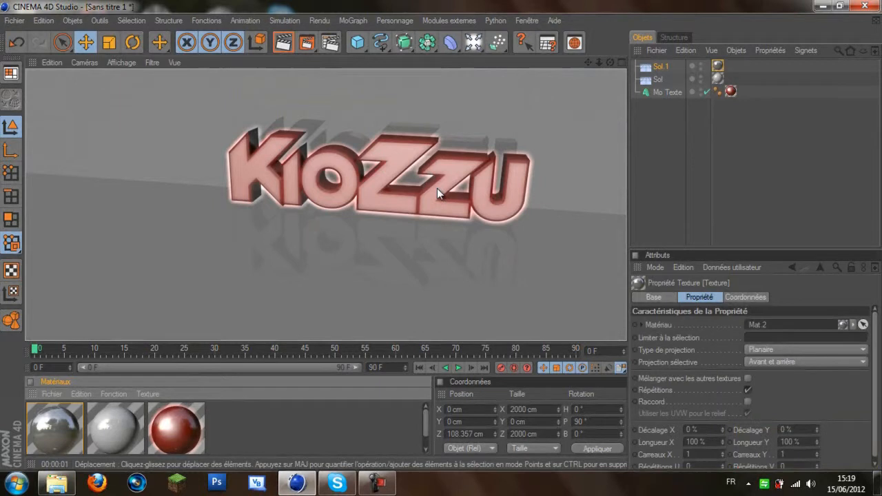
pyautogui.click(464, 206)
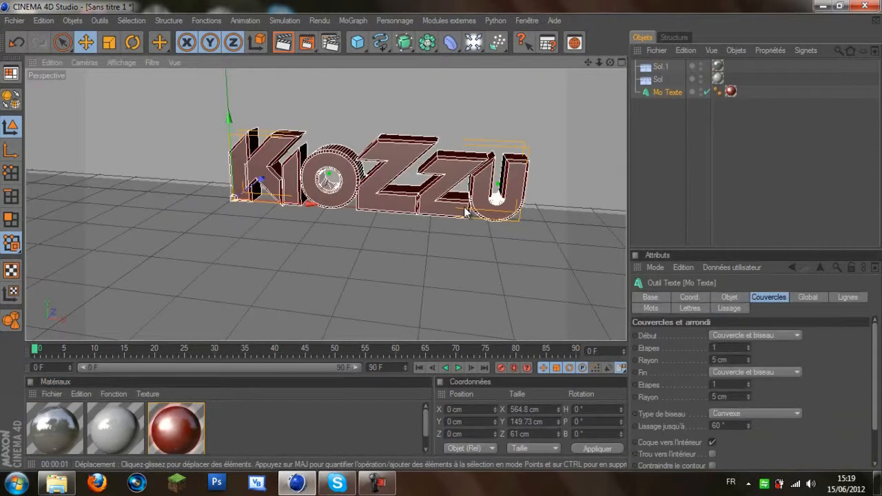
pyautogui.click(413, 264)
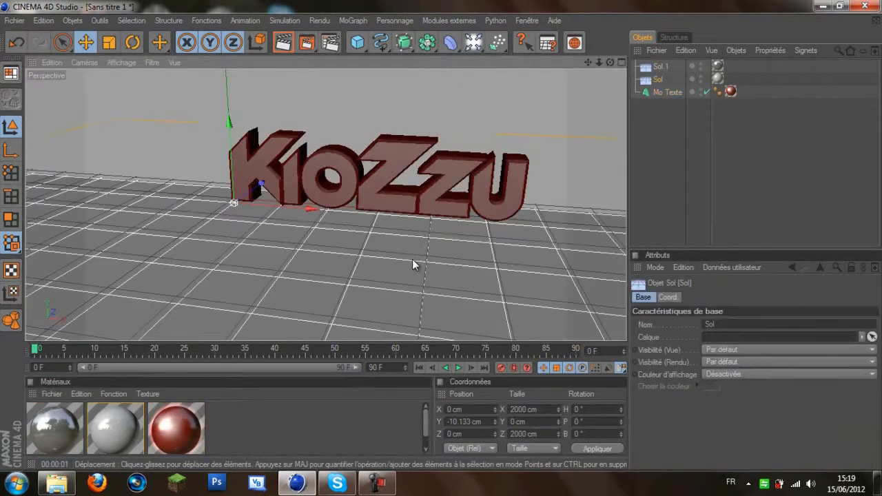
# Shift the KioZzu text along X to about -23 cm and render the scene from a more angled view
pyautogui.click(457, 170)
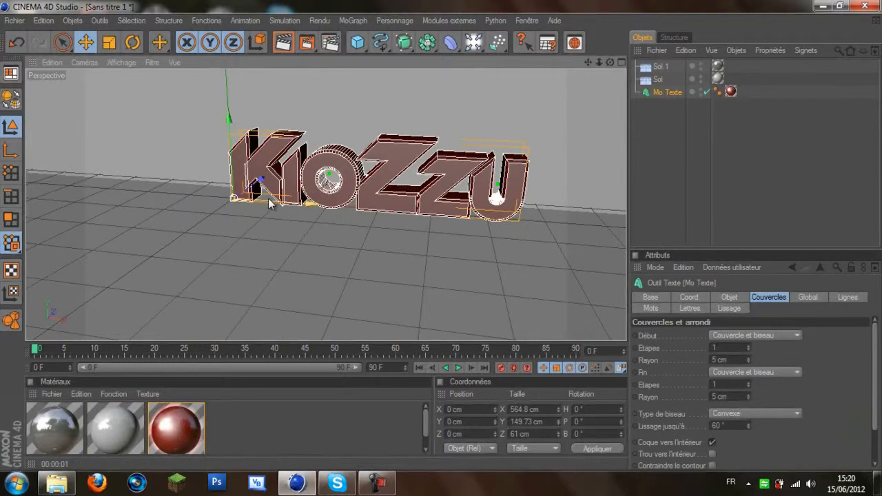
pyautogui.moveTo(272, 203); pyautogui.dragTo(260, 203)
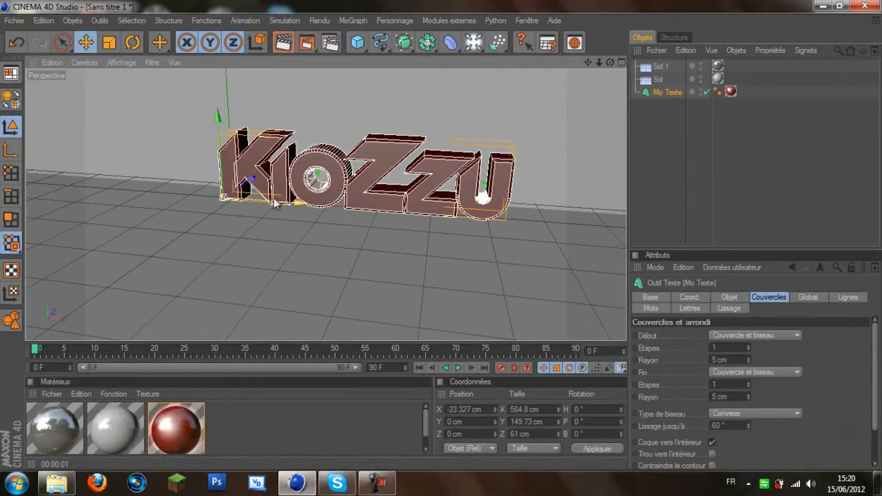
pyautogui.keyDown('alt'); pyautogui.moveTo(441, 237); pyautogui.dragTo(443, 241); pyautogui.keyUp('alt')
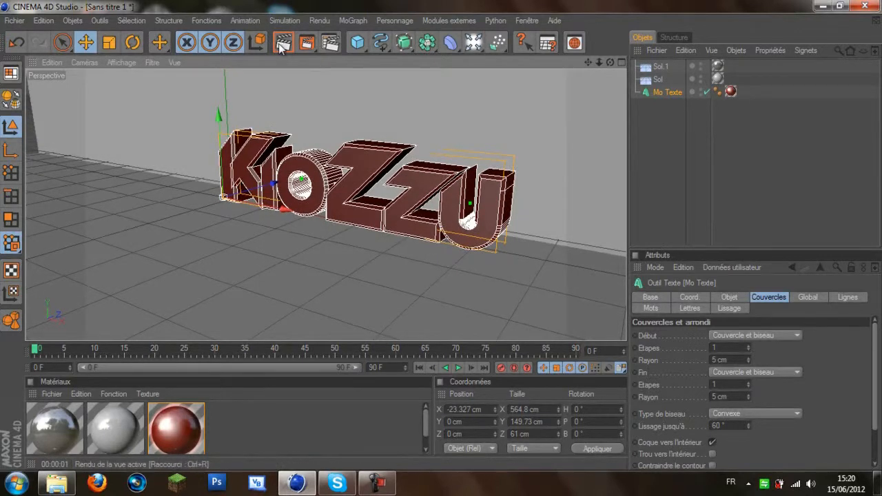
pyautogui.keyDown('alt'); pyautogui.moveTo(279, 96); pyautogui.dragTo(277, 107); pyautogui.keyUp('alt')
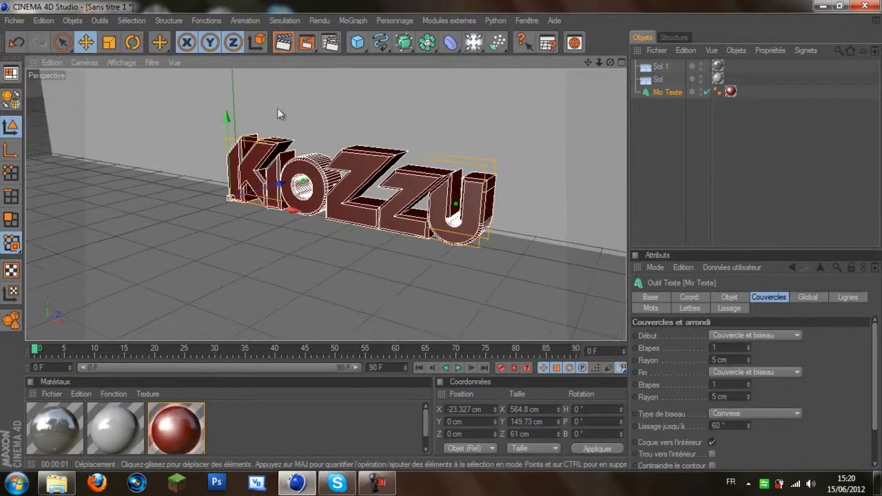
pyautogui.click(282, 48)
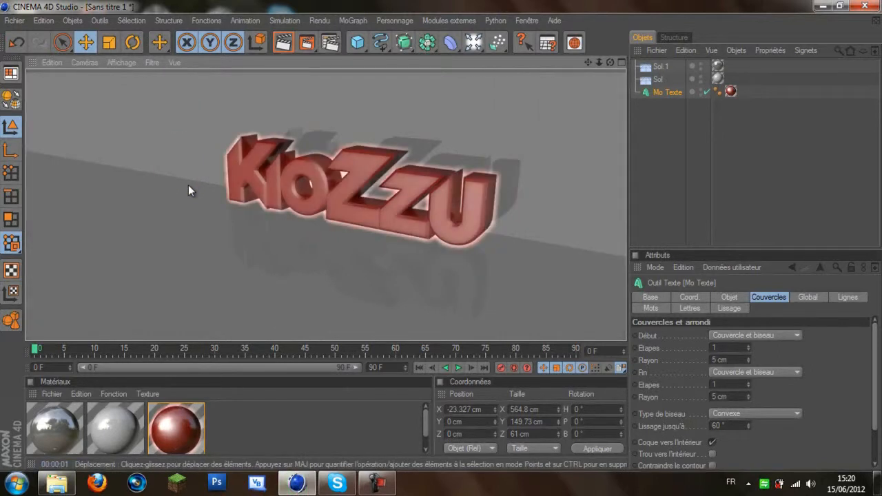
pyautogui.click(189, 188)
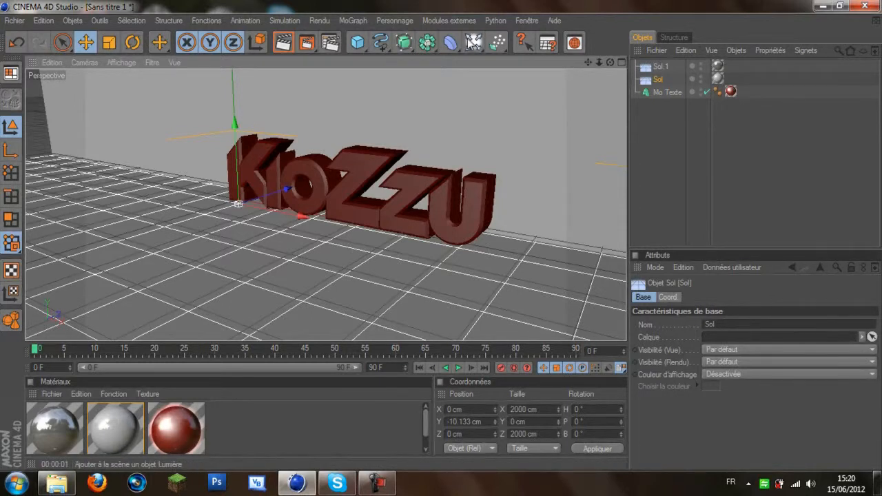
# Add an Omni light in front of the text at about X -236 cm and Z -239 cm, and render the view
pyautogui.moveTo(474, 44); pyautogui.dragTo(517, 55)
pyautogui.moveTo(258, 200); pyautogui.dragTo(442, 241)
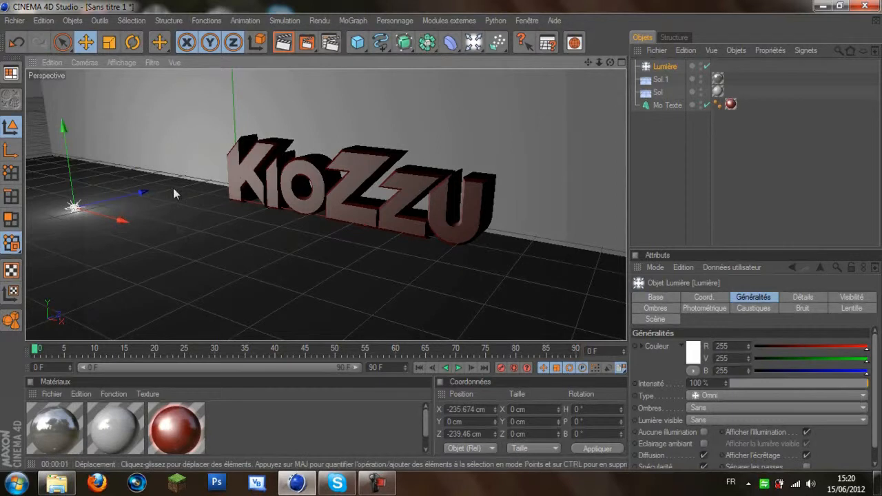
pyautogui.click(281, 45)
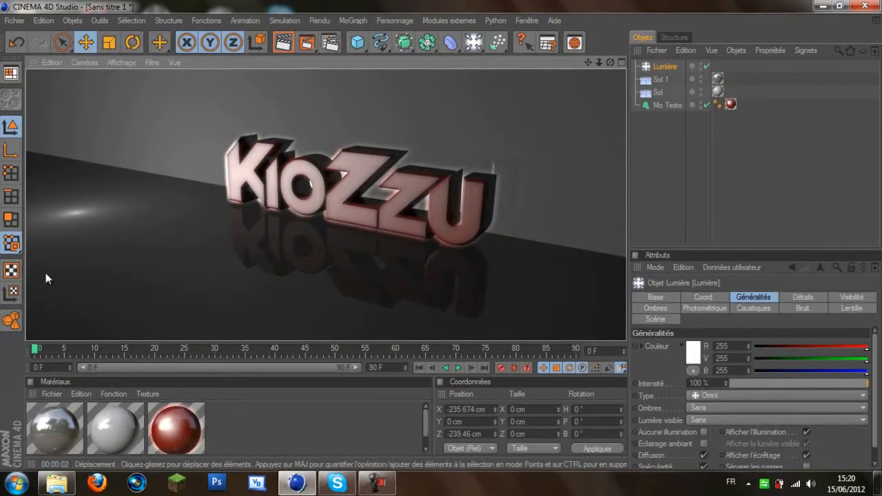
# Reposition the light to about X -286 cm, Y 84 cm and Z -238 cm, and render the view
pyautogui.click(86, 222)
pyautogui.click(75, 207)
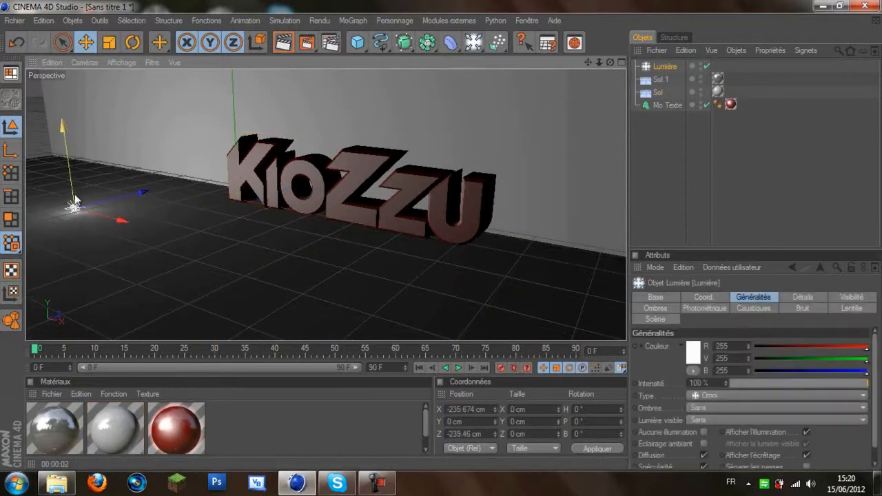
pyautogui.moveTo(75, 204); pyautogui.dragTo(77, 175)
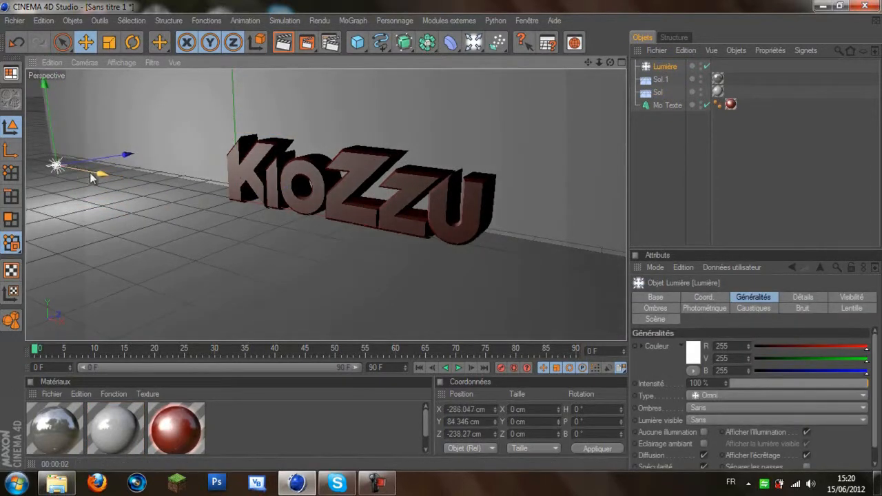
pyautogui.click(282, 42)
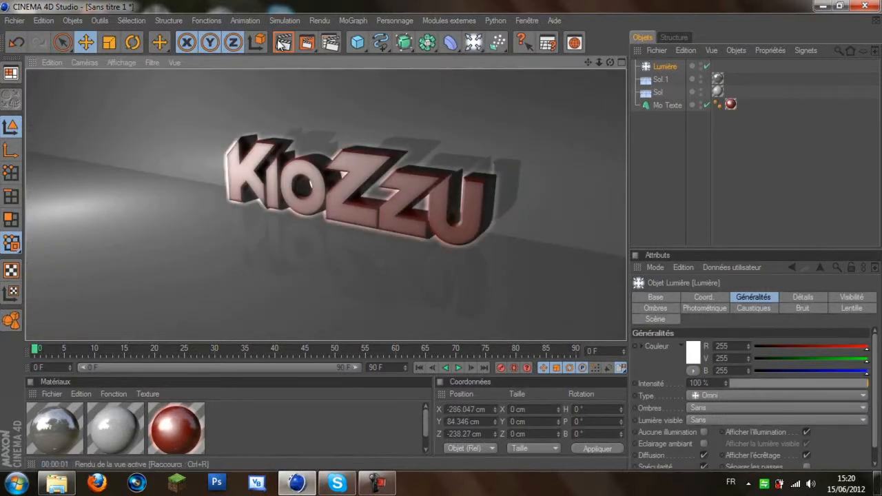
pyautogui.click(183, 244)
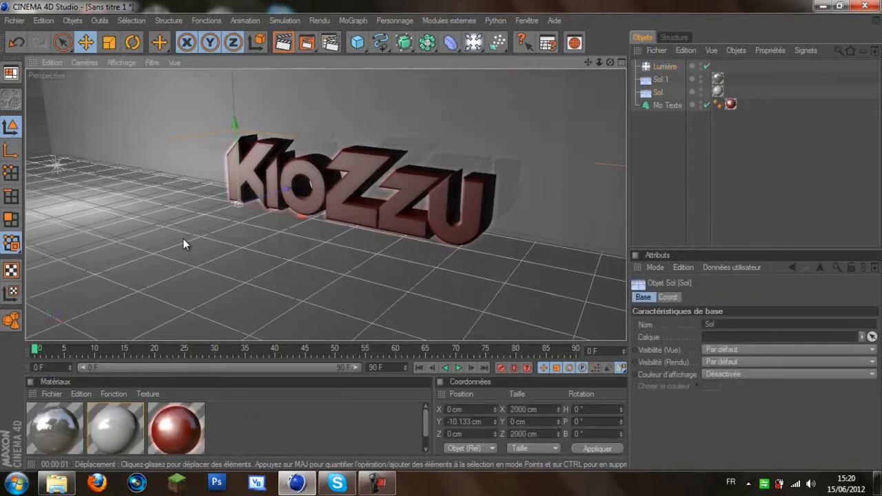
# Turn off Lueur on the red text material and render the view
pyautogui.click(193, 438)
pyautogui.doubleClick(194, 438)
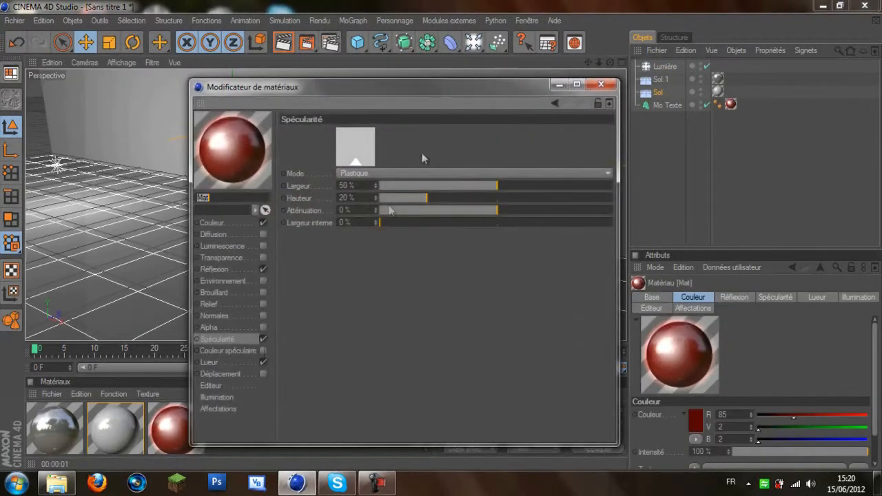
pyautogui.click(263, 362)
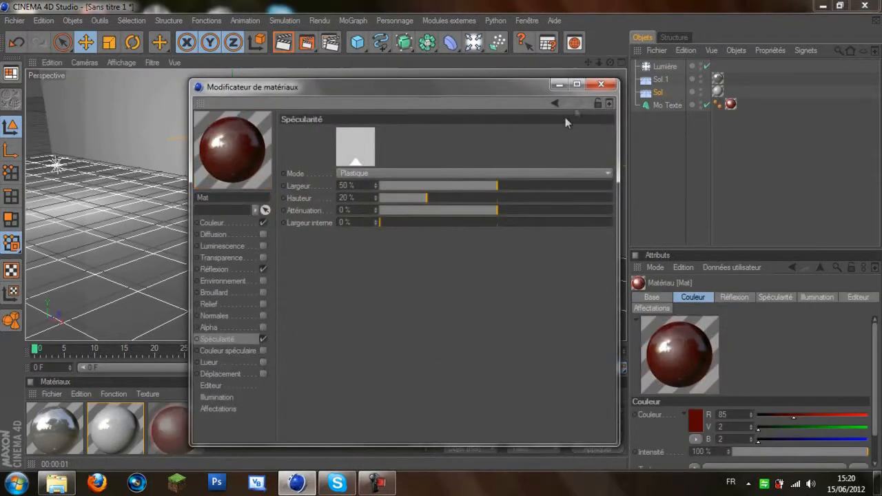
pyautogui.click(601, 84)
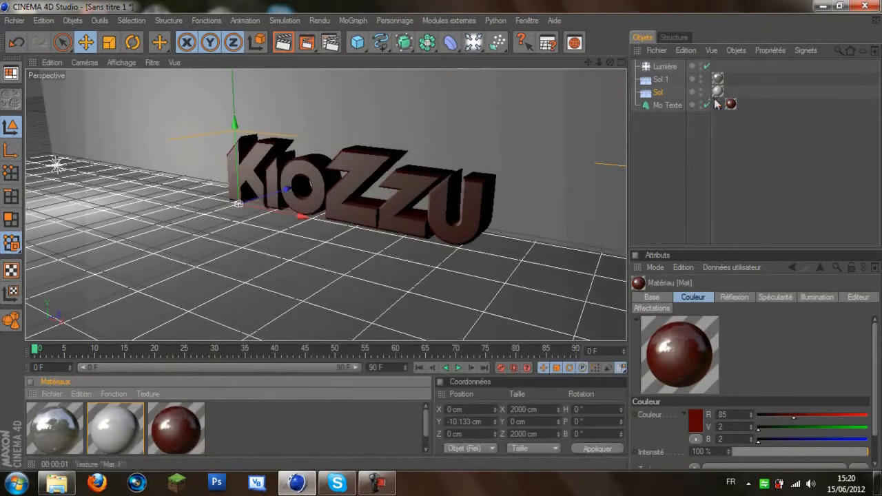
pyautogui.click(288, 45)
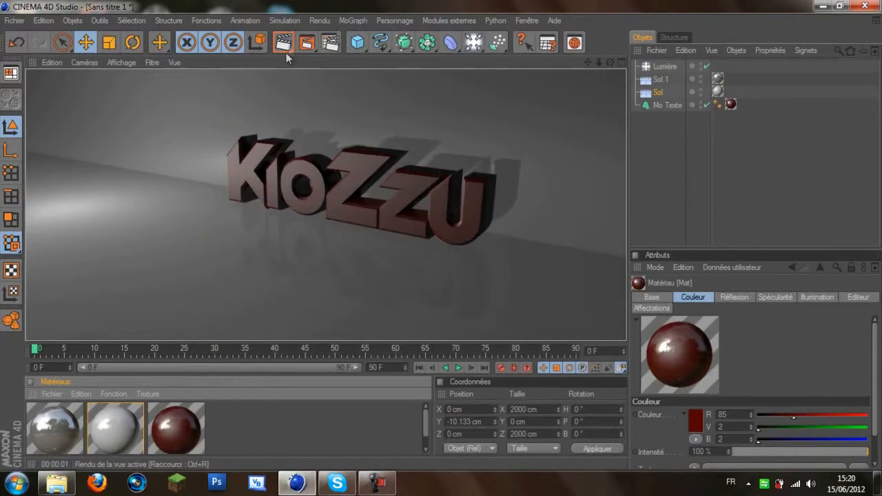
pyautogui.click(254, 434)
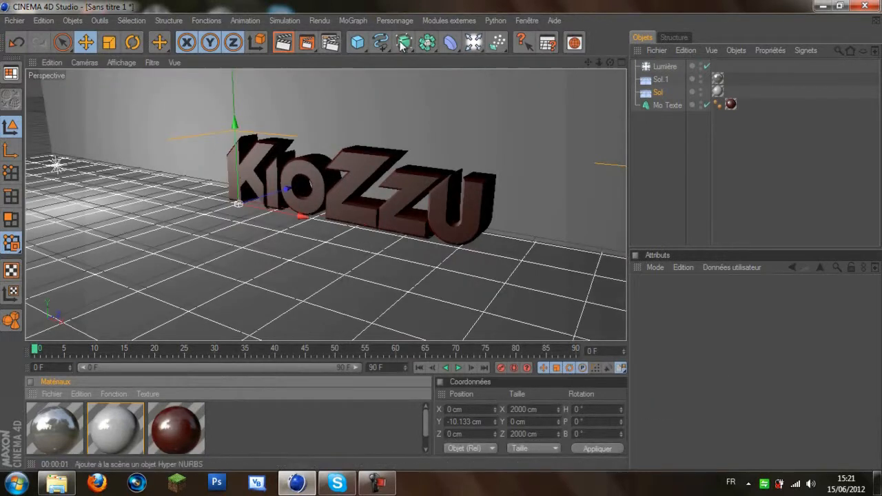
# Add a Sphère and place it beside the letter U at about X 598 cm and Z 65 cm
pyautogui.moveTo(357, 43); pyautogui.dragTo(480, 56)
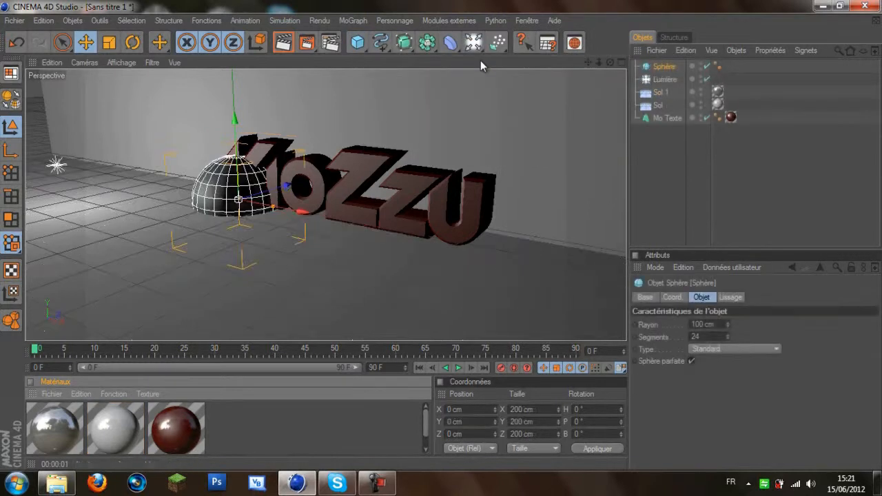
pyautogui.moveTo(259, 186); pyautogui.dragTo(241, 201)
pyautogui.moveTo(526, 251); pyautogui.dragTo(445, 239)
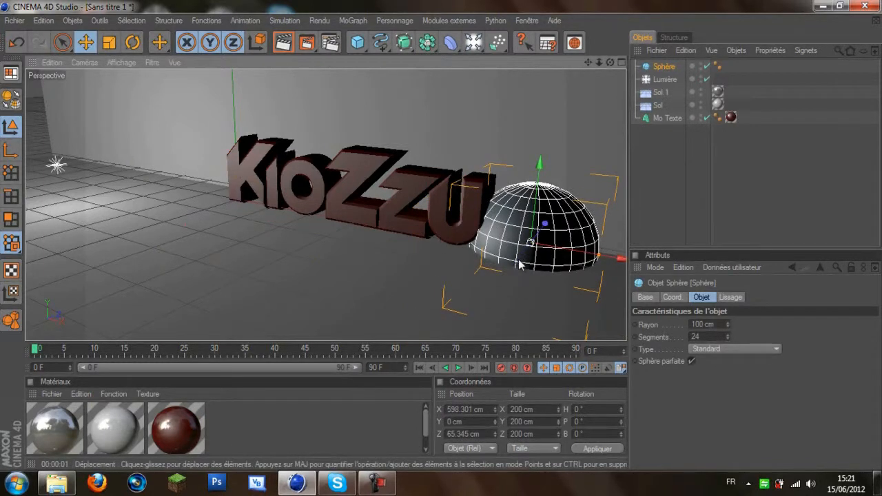
# Scale the sphere down uniformly to about 88 cm in X, Y and Z
pyautogui.click(133, 44)
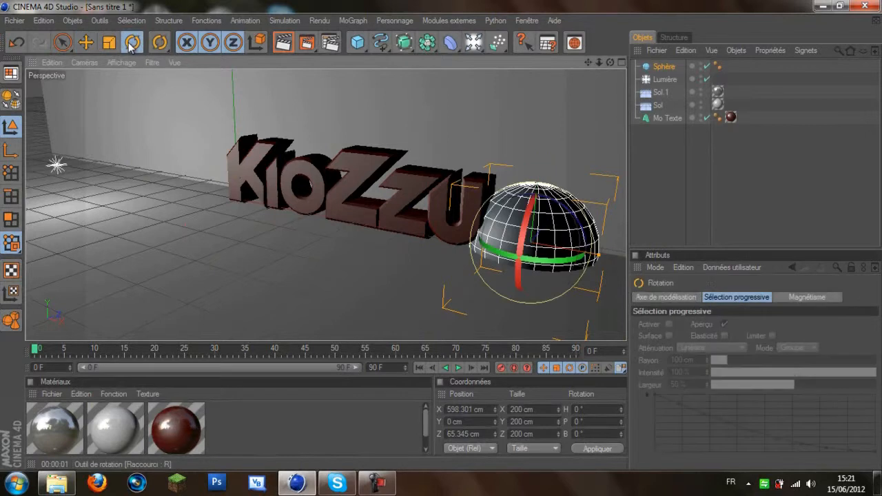
pyautogui.click(109, 43)
pyautogui.moveTo(540, 166); pyautogui.dragTo(441, 234)
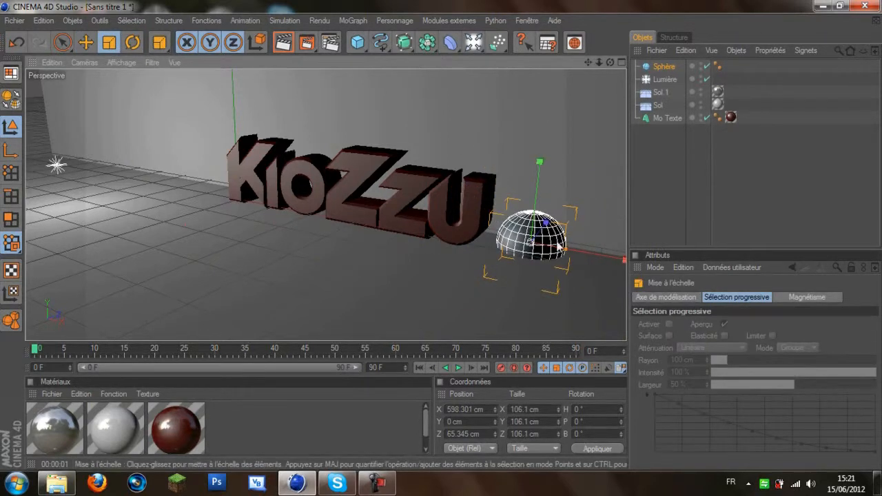
pyautogui.moveTo(623, 261); pyautogui.dragTo(396, 236)
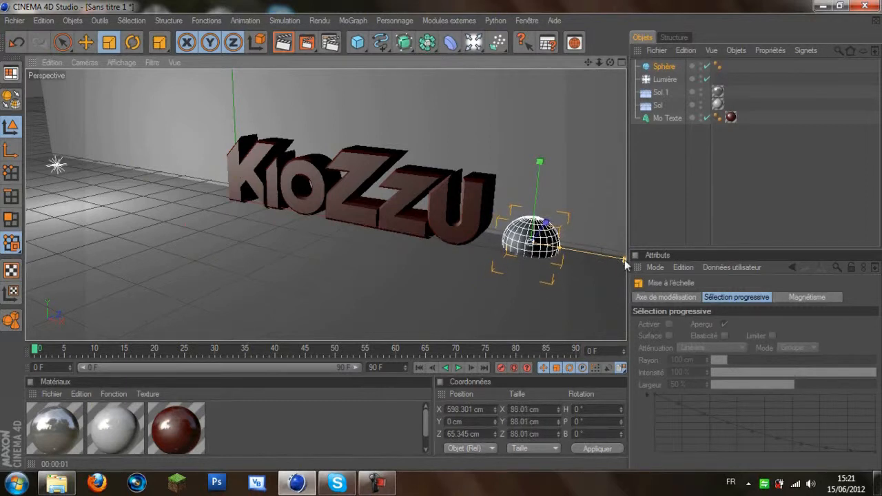
# Move the sphere against the base of the letter U at about X 551 cm, Y -19 cm and Z 47 cm, and render the view
pyautogui.click(86, 42)
pyautogui.moveTo(550, 228); pyautogui.dragTo(517, 219)
pyautogui.moveTo(564, 260); pyautogui.dragTo(553, 262)
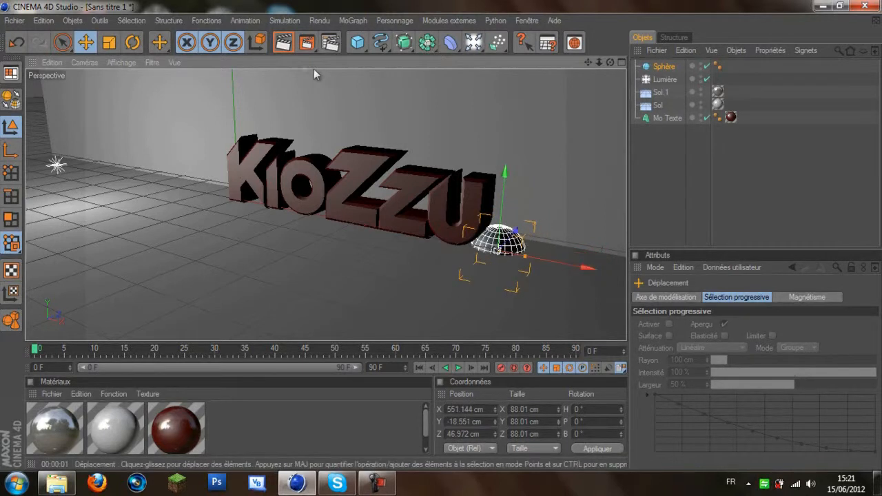
pyautogui.click(282, 42)
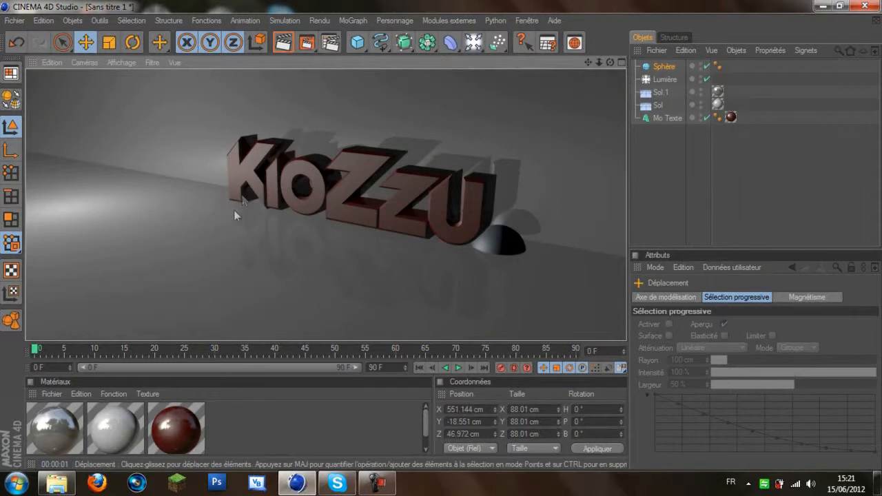
pyautogui.click(181, 219)
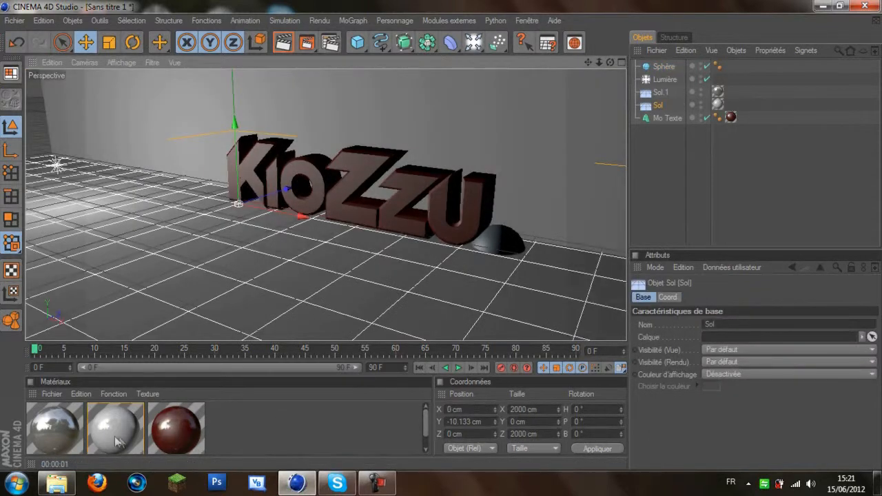
# Try the light grey and chrome materials on the sphere, and remove both again
pyautogui.moveTo(117, 441); pyautogui.dragTo(322, 329)
pyautogui.moveTo(495, 246); pyautogui.dragTo(495, 245)
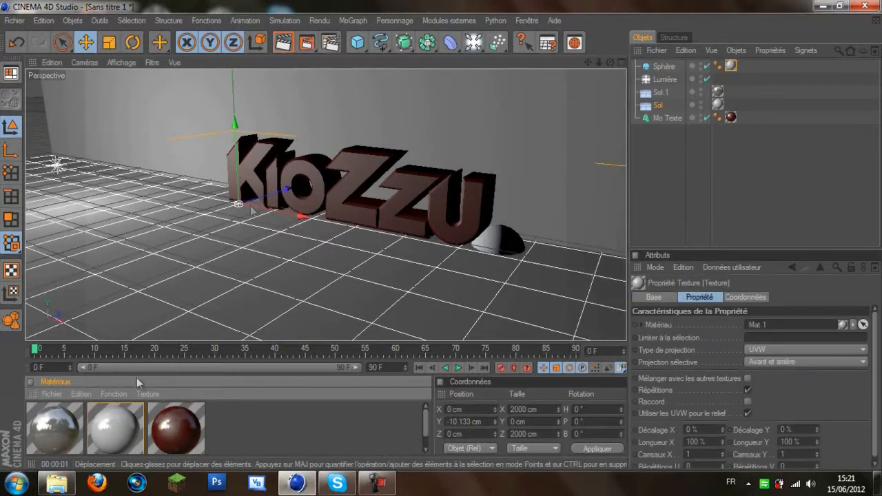
pyautogui.moveTo(50, 432); pyautogui.dragTo(38, 449)
pyautogui.moveTo(536, 251); pyautogui.dragTo(514, 248)
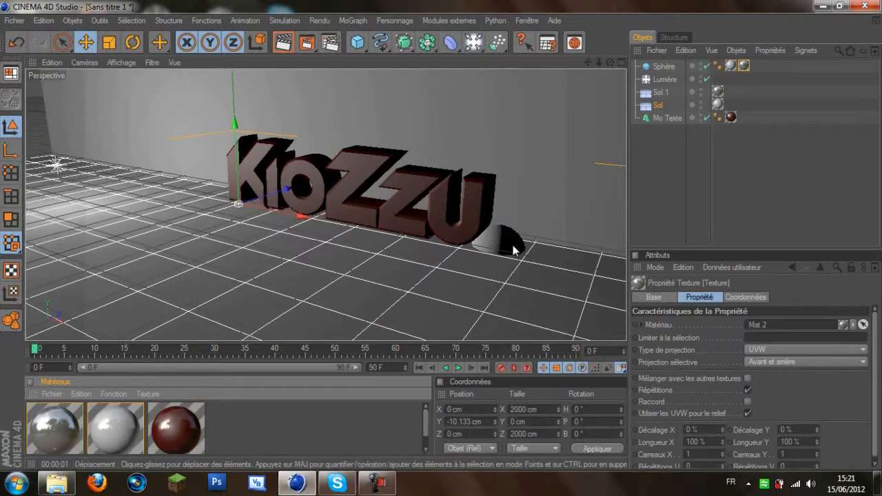
pyautogui.hotkey('ctrl', 'z')
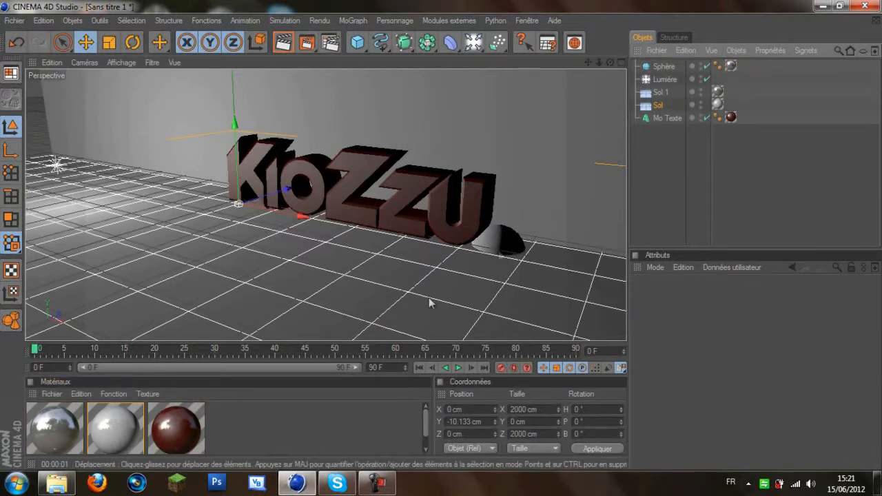
pyautogui.click(730, 65)
pyautogui.press('Delete')
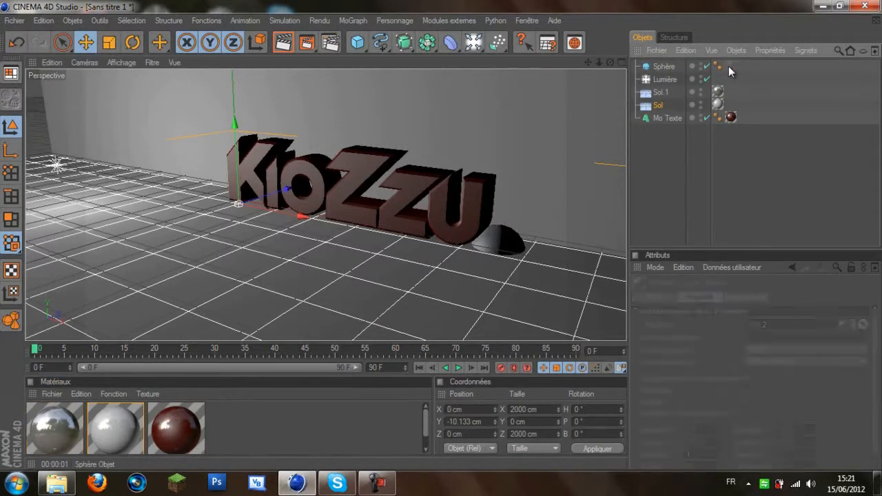
# Apply the dark red text material to the sphere and render the view
pyautogui.moveTo(182, 432); pyautogui.dragTo(442, 304)
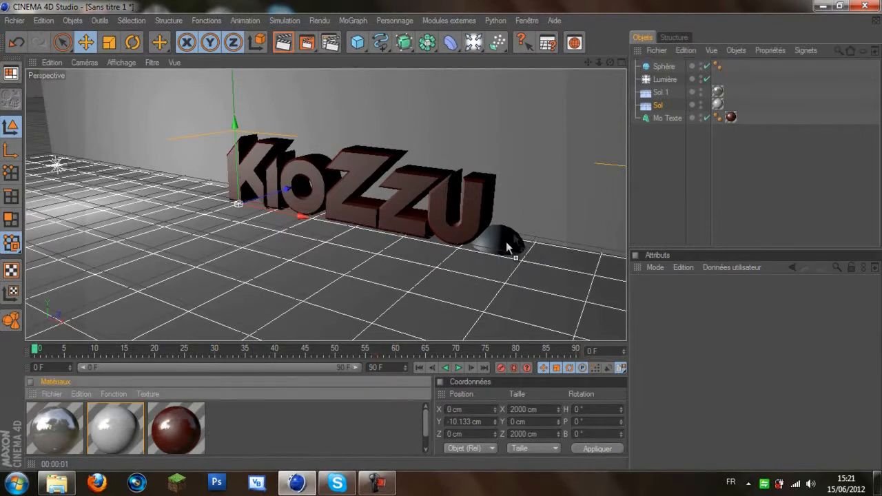
pyautogui.moveTo(506, 241); pyautogui.dragTo(506, 241)
pyautogui.click(284, 43)
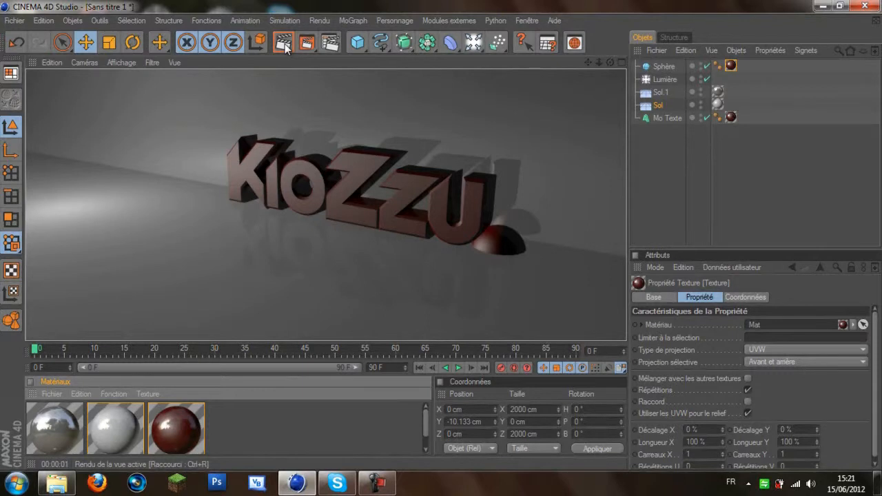
pyautogui.click(252, 252)
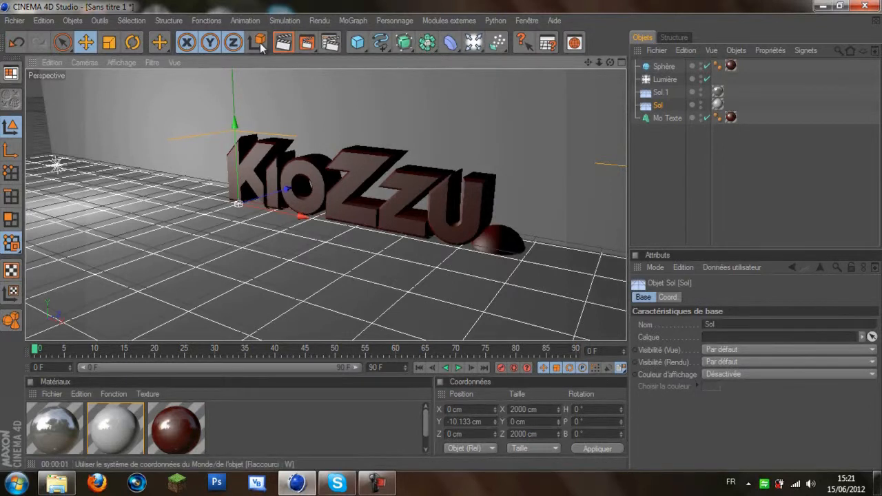
# Render the scene to the picture viewer as Wallpaper test.tif and close Cinema 4D without saving the project
pyautogui.click(312, 41)
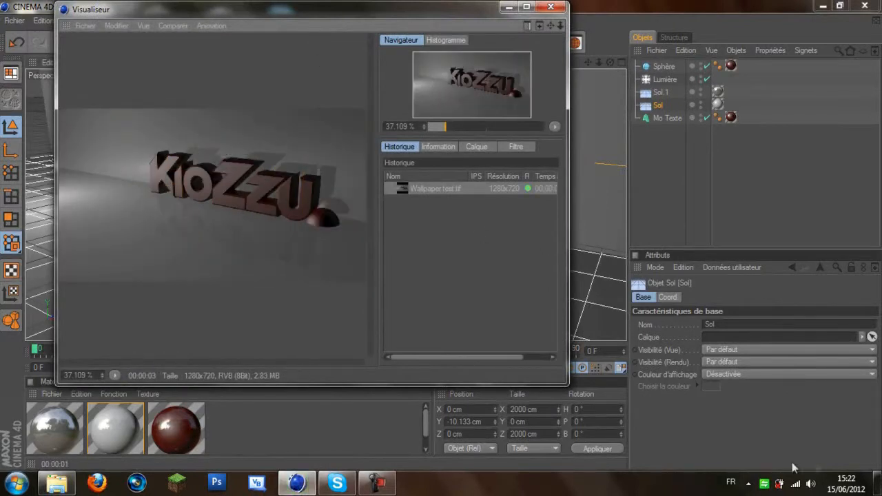
pyautogui.click(877, 482)
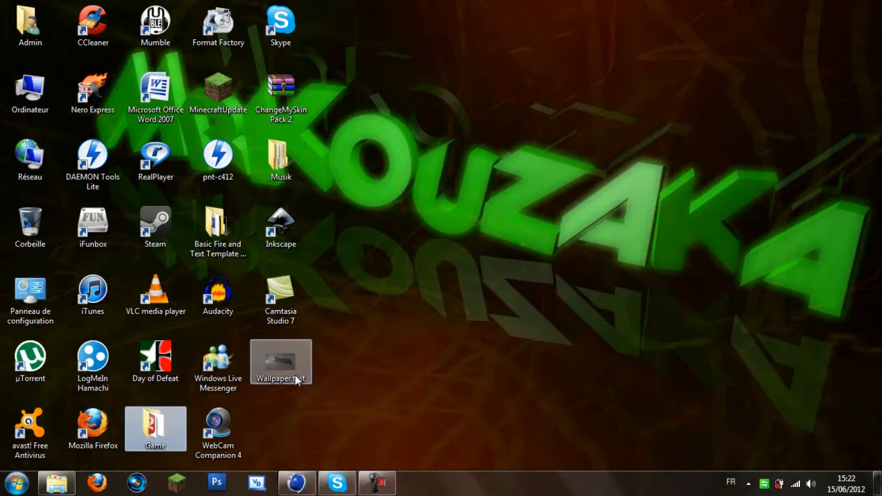
pyautogui.click(297, 482)
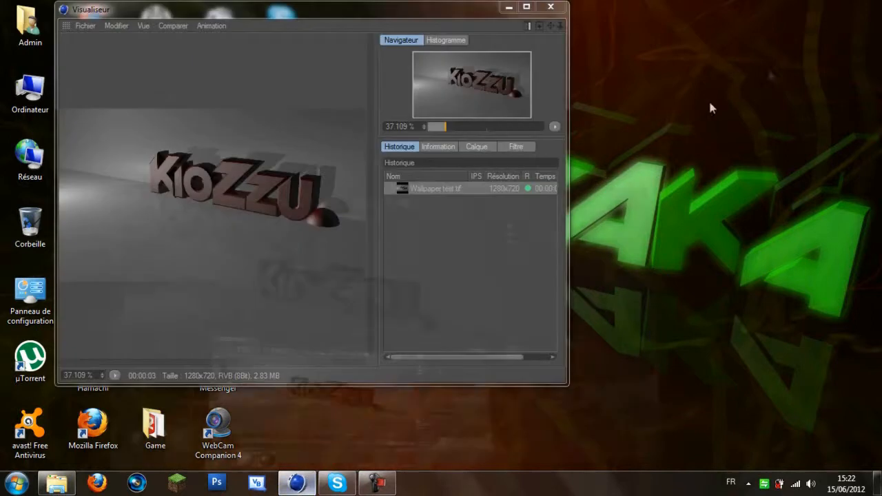
pyautogui.click(860, 5)
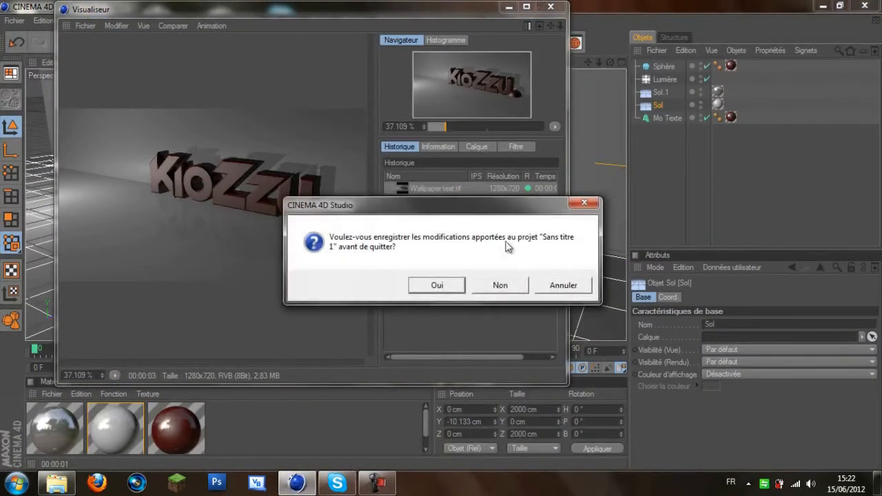
pyautogui.click(499, 285)
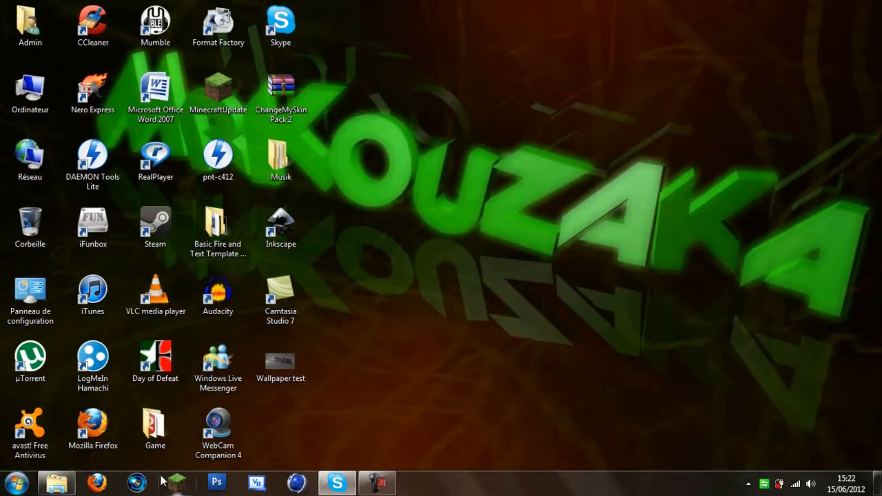
# Launch Adobe Photoshop CS3 and confirm the avast! security recommendation
pyautogui.click(202, 480)
pyautogui.click(616, 363)
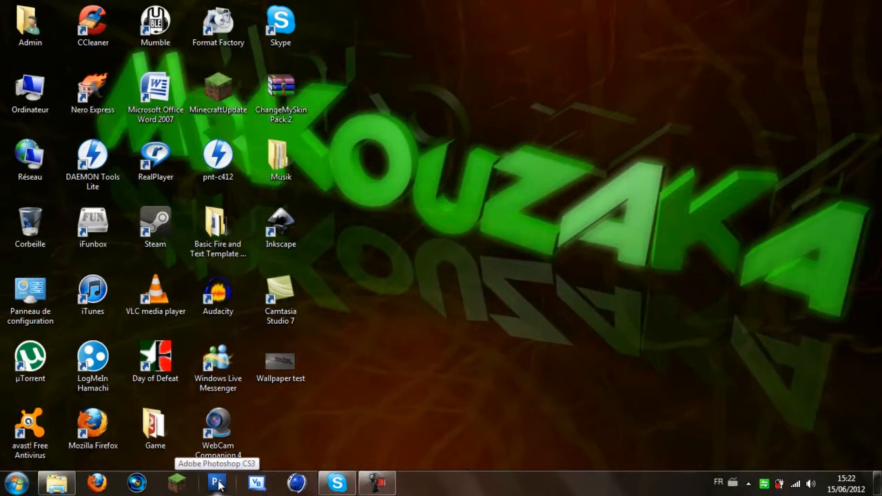
pyautogui.click(218, 484)
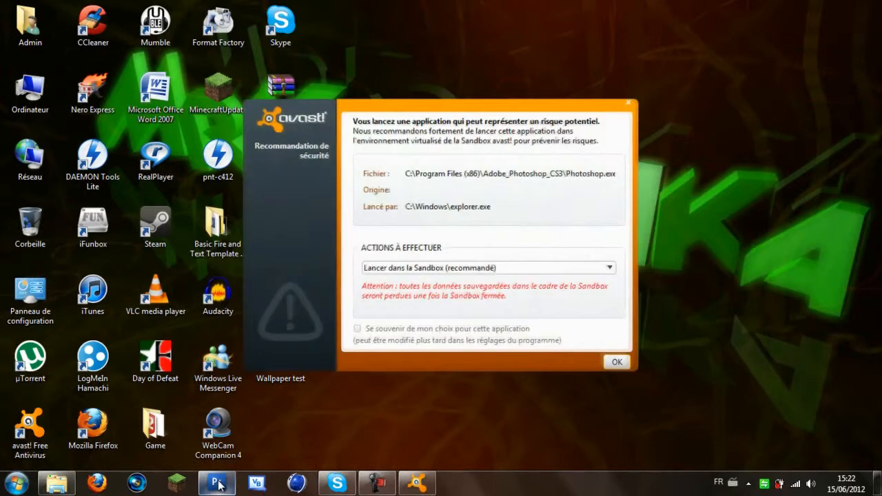
pyautogui.click(617, 362)
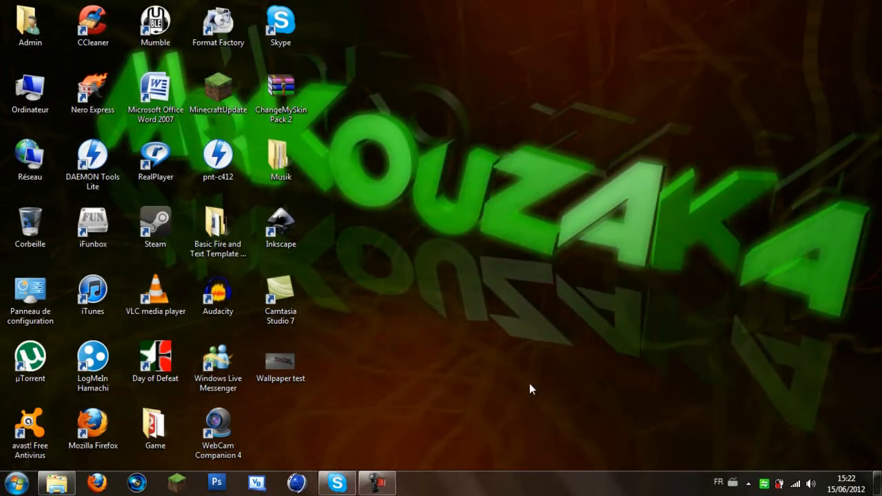
pyautogui.click(108, 486)
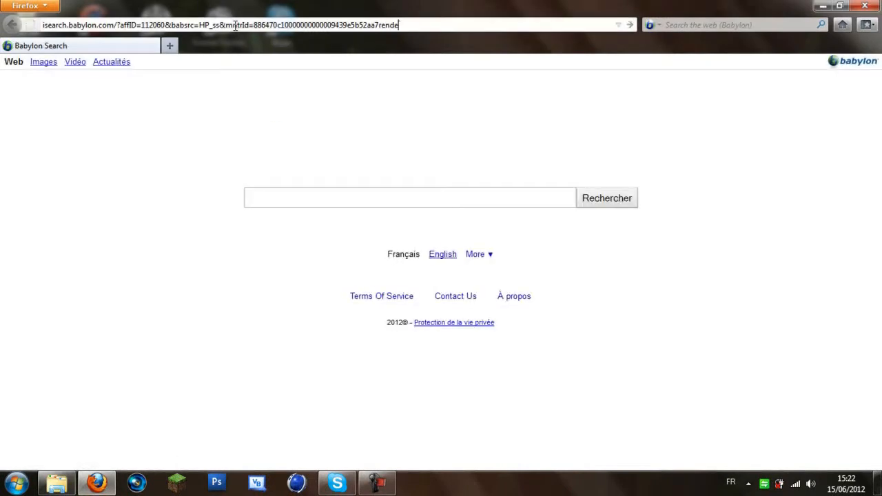
pyautogui.click(235, 25)
pyautogui.write('rende')
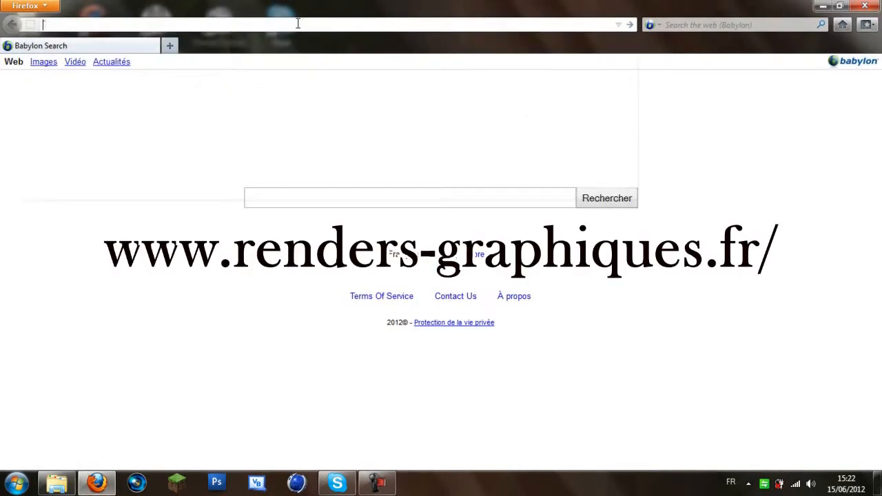
pyautogui.write('rs')
pyautogui.press('Down')
pyautogui.press('Return')
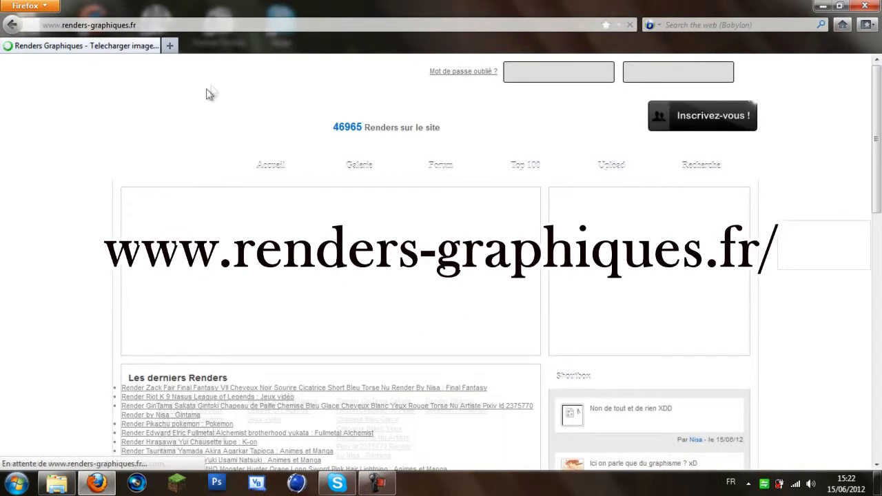
# Open the c4d entry of the site's top searches and browse the renders on the first two result pages
pyautogui.click(701, 166)
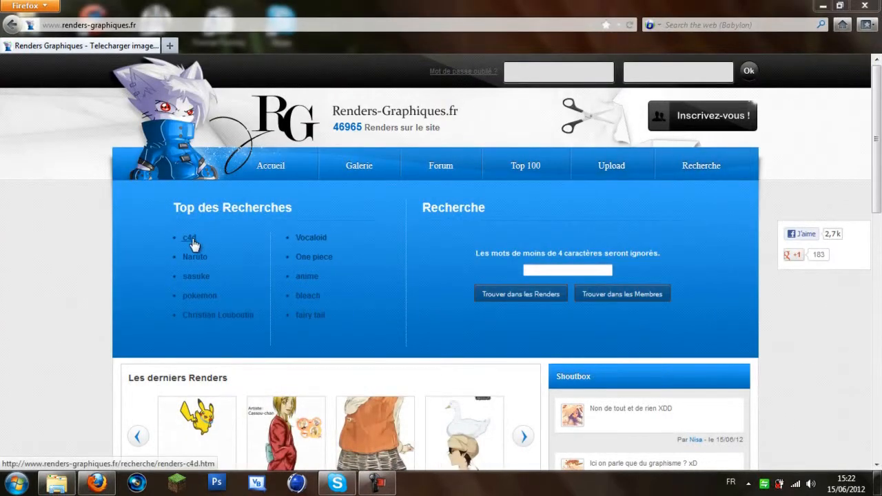
pyautogui.click(188, 237)
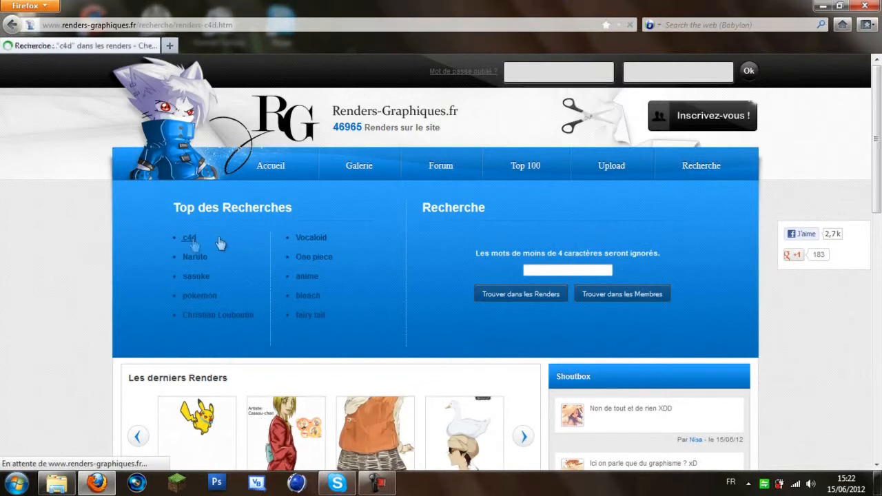
pyautogui.scroll(-6, 344, 244)
pyautogui.scroll(-5, 232, 206)
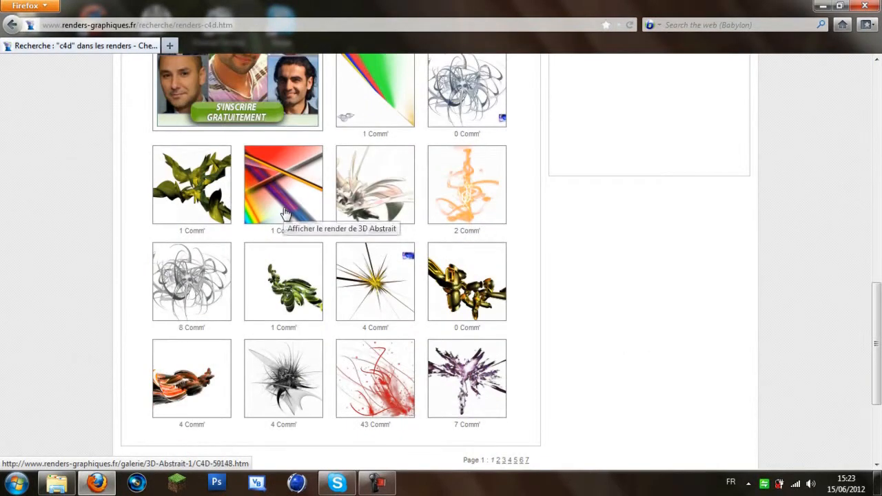
pyautogui.scroll(-2, 267, 257)
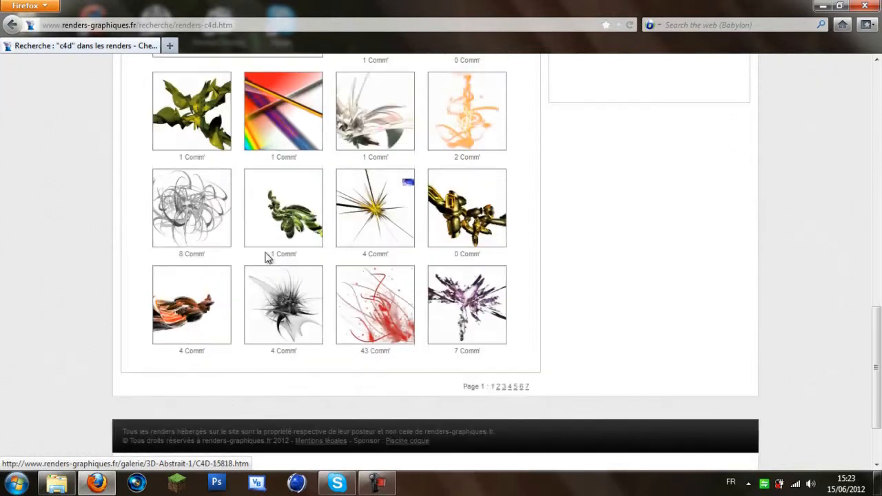
pyautogui.click(497, 387)
pyautogui.scroll(-9, 494, 387)
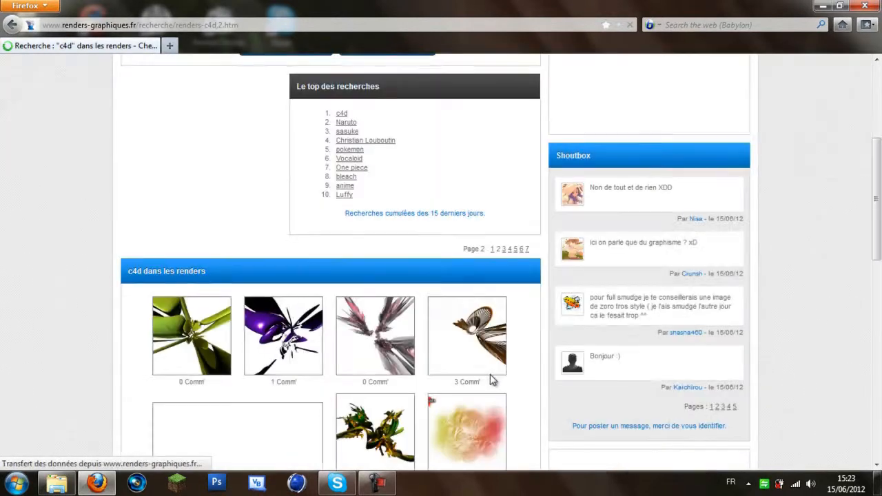
pyautogui.scroll(-2, 485, 375)
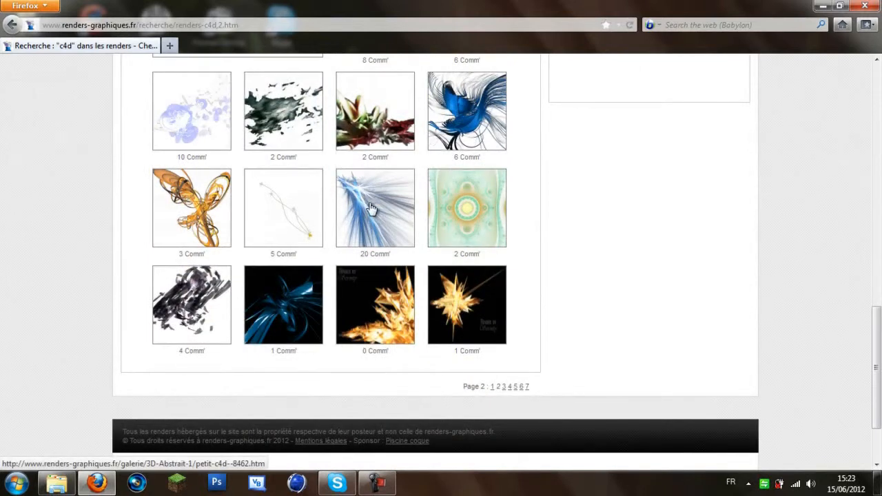
pyautogui.scroll(3, 370, 205)
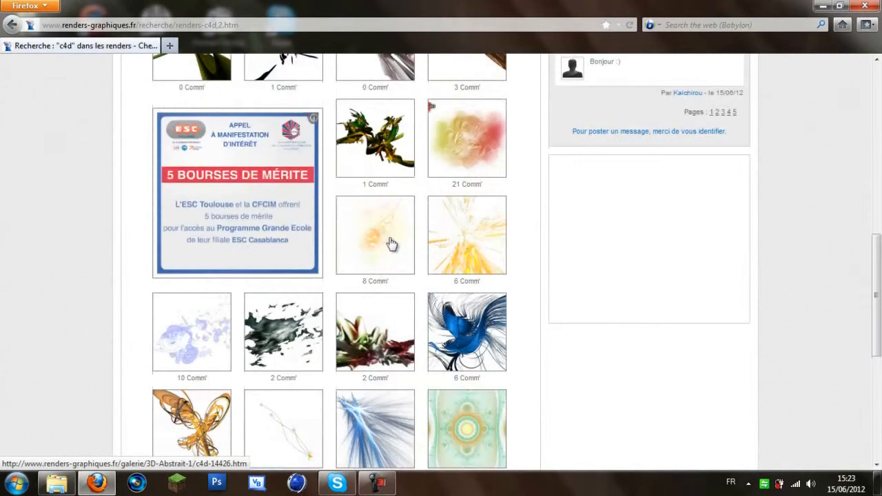
# Open the yellow-orange ray burst C4D render and save its image to the desktop as PNG 4728_render_c4d113jp6
pyautogui.click(483, 251)
pyautogui.scroll(-3, 292, 327)
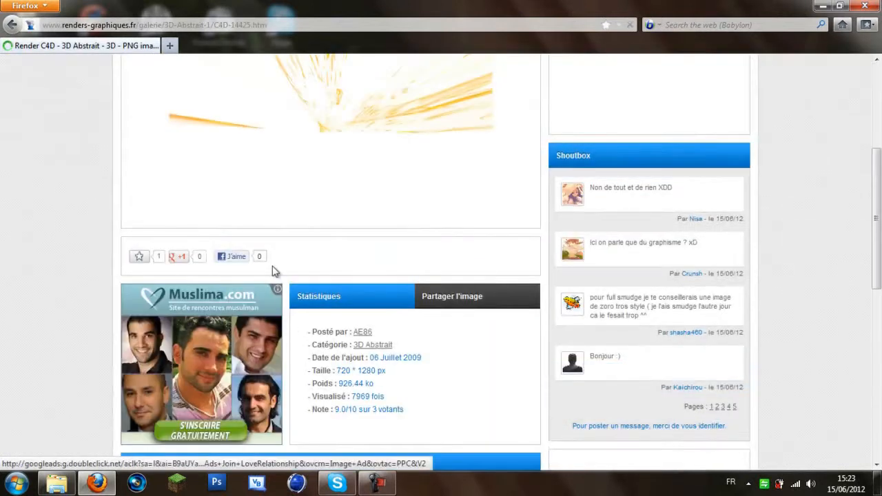
pyautogui.scroll(-3, 314, 161)
pyautogui.scroll(4, 317, 161)
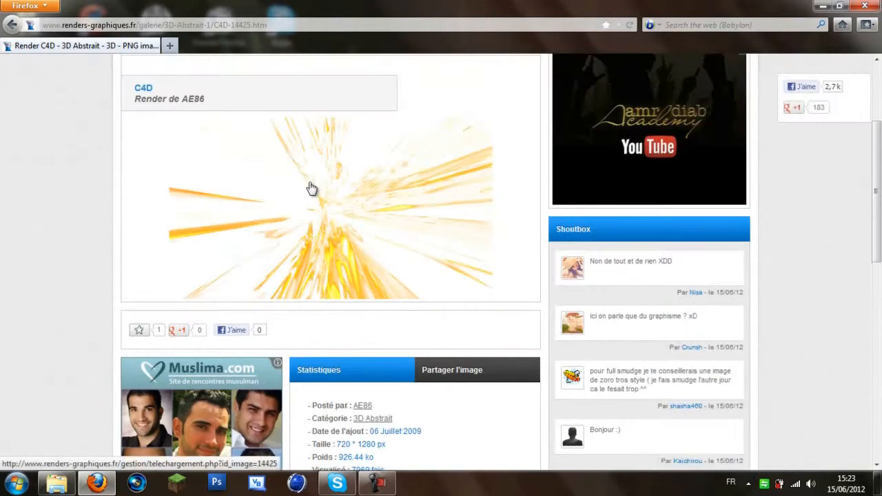
pyautogui.rightClick(310, 184)
pyautogui.click(375, 332)
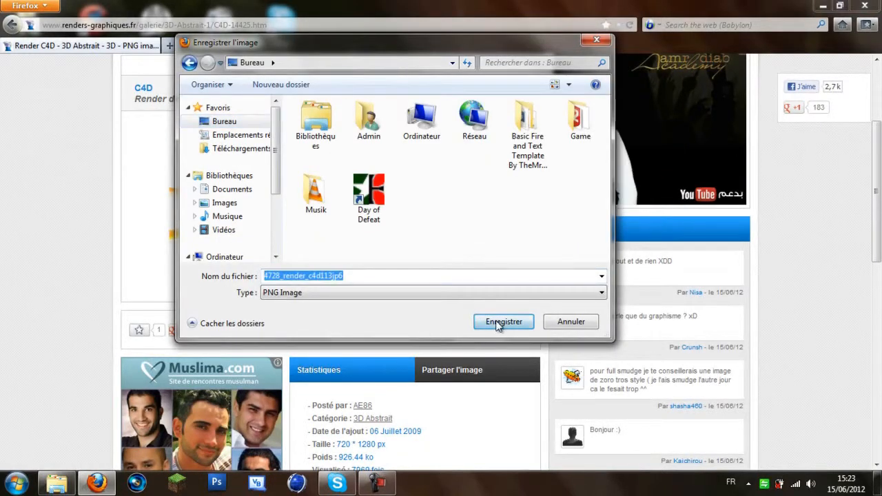
pyautogui.click(500, 322)
pyautogui.click(306, 486)
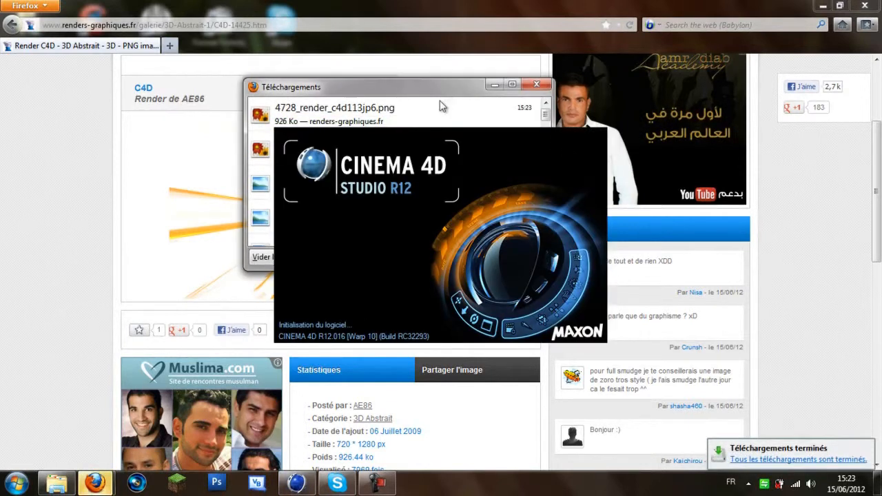
pyautogui.click(448, 91)
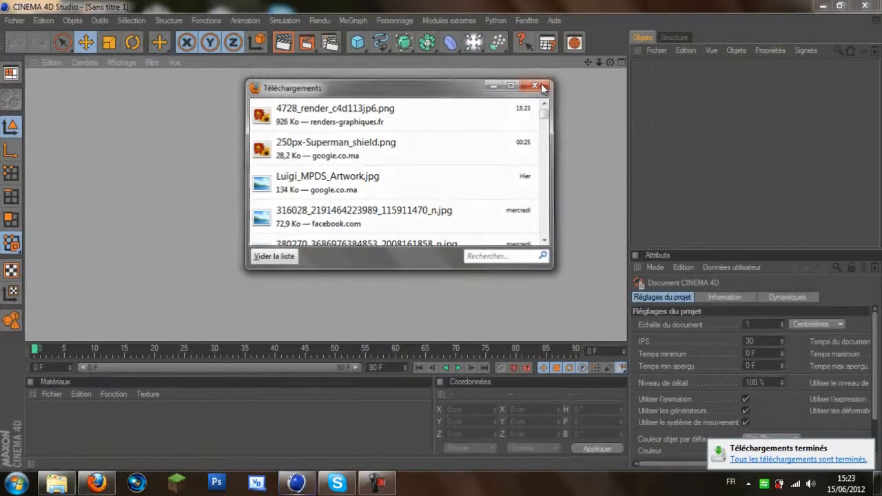
pyautogui.click(537, 84)
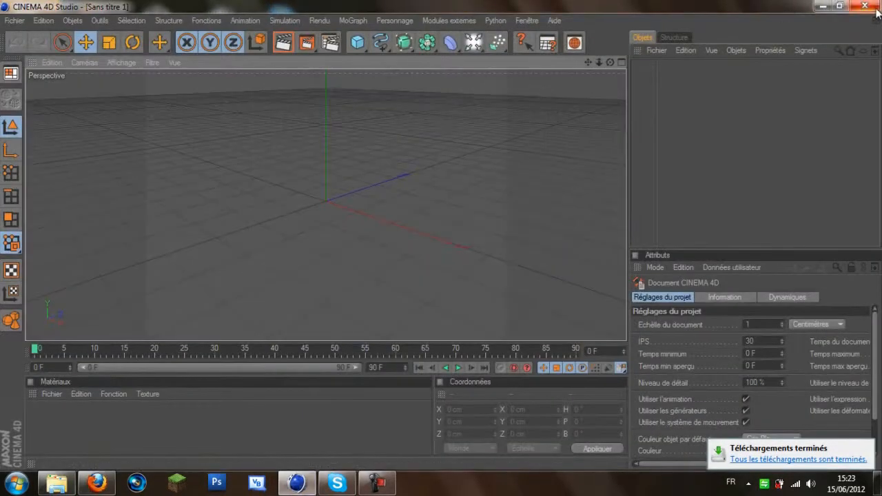
pyautogui.click(865, 6)
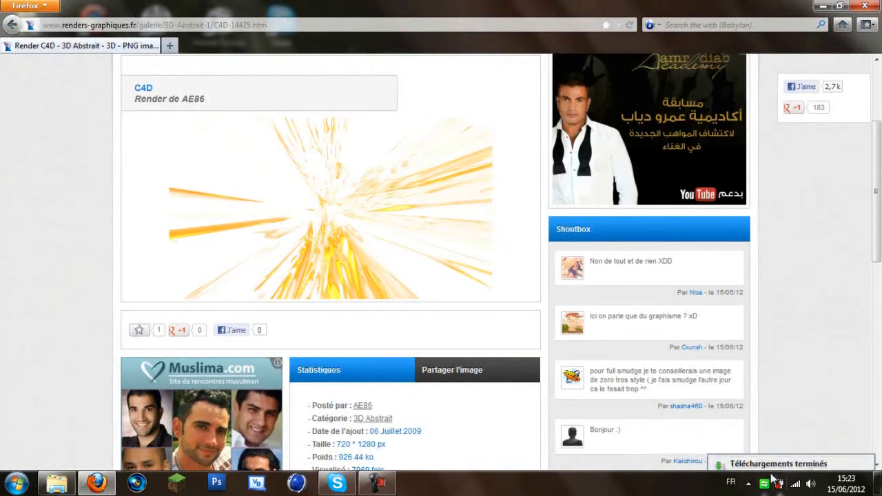
pyautogui.click(748, 484)
pyautogui.click(751, 486)
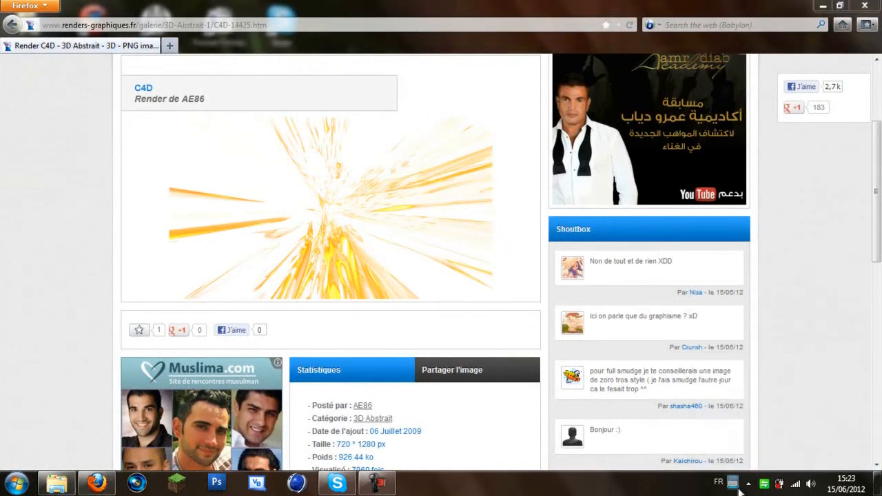
pyautogui.click(748, 484)
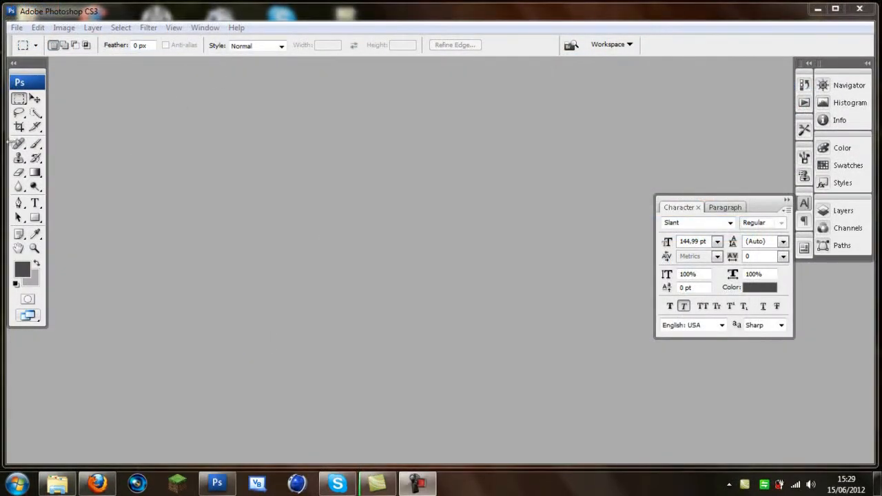
# Switch to Photoshop and open the Wallpaper test TIFF image from the desktop
pyautogui.click(16, 27)
pyautogui.click(31, 53)
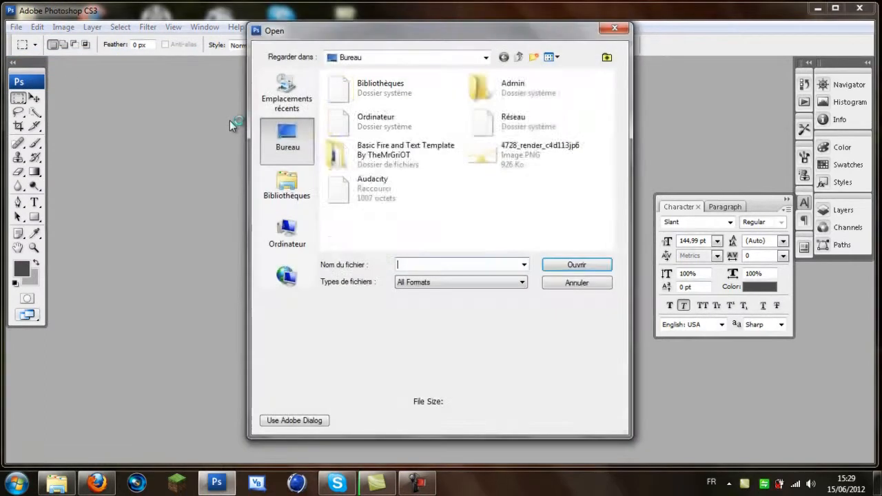
pyautogui.scroll(-10, 407, 157)
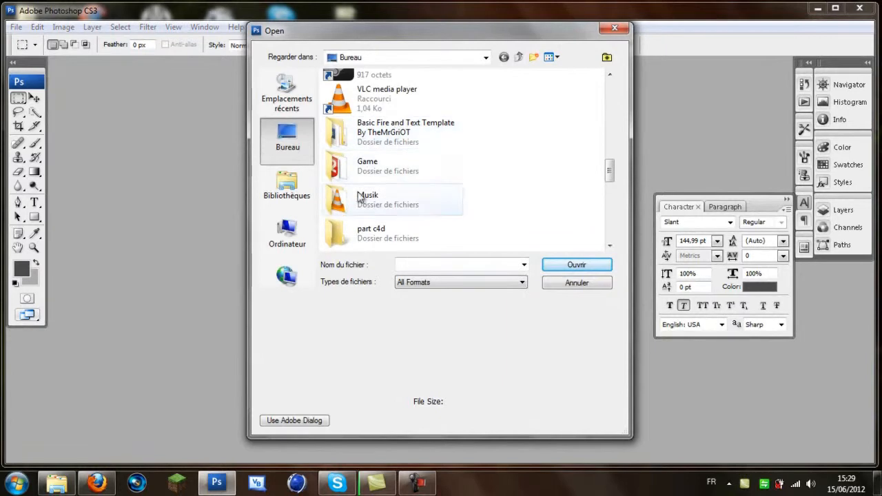
pyautogui.scroll(-3, 405, 190)
pyautogui.scroll(-5, 405, 191)
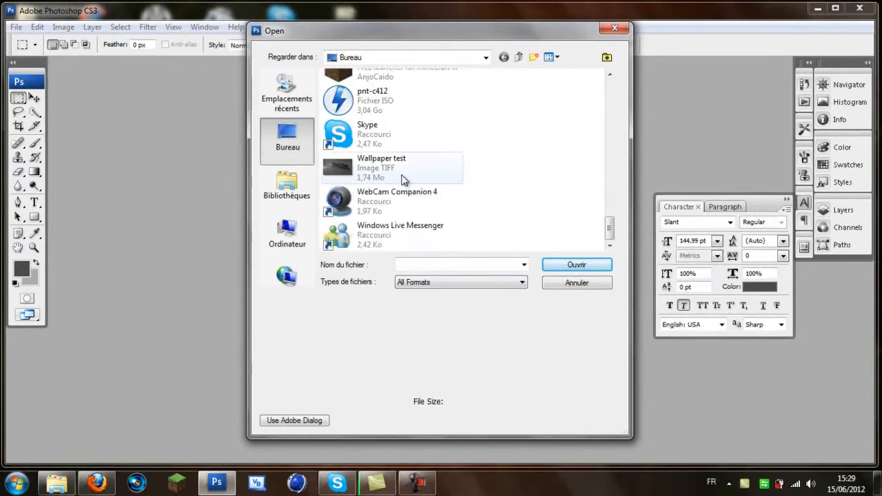
pyautogui.click(404, 178)
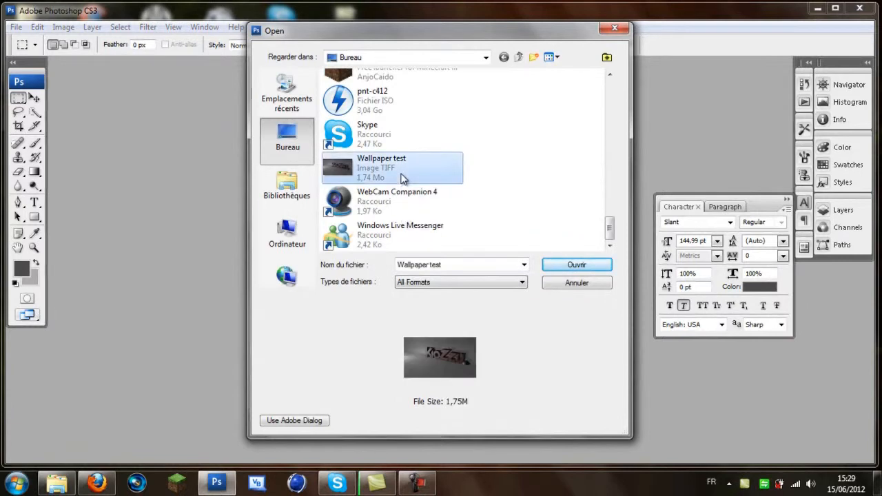
pyautogui.doubleClick(402, 176)
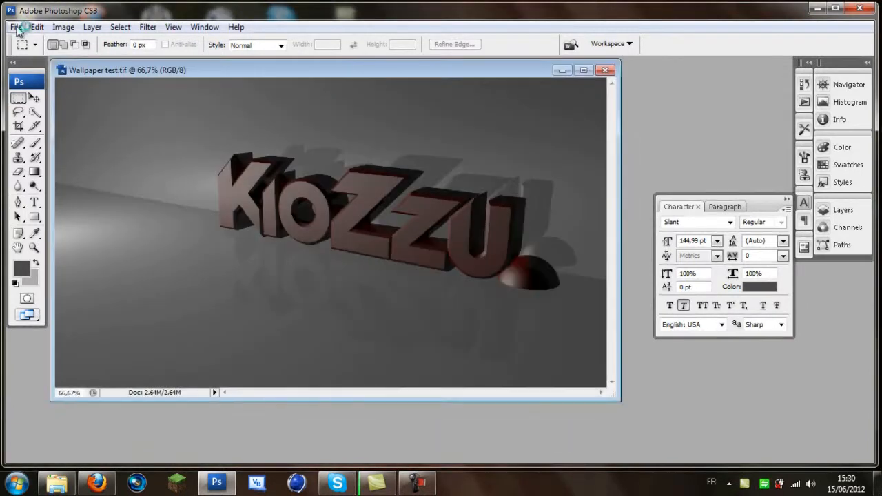
# Open the 4728_render_c4d113jp6 PNG render from the desktop alongside the wallpaper
pyautogui.click(15, 26)
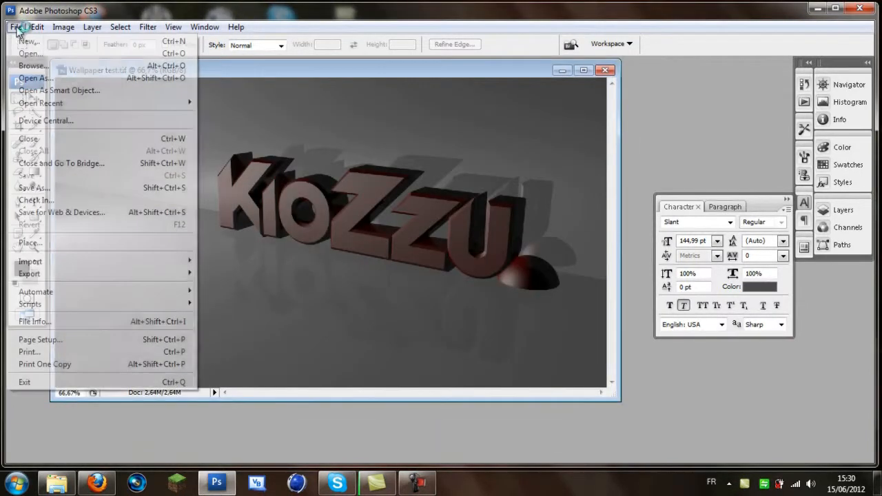
pyautogui.click(31, 51)
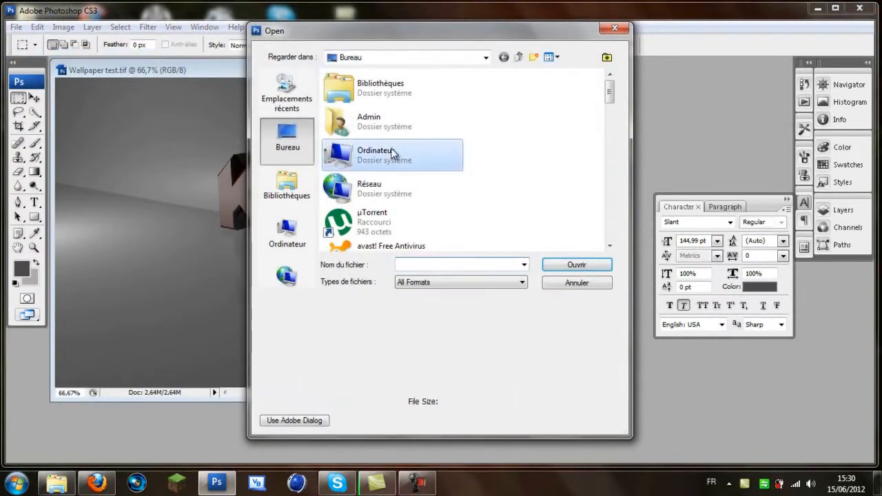
pyautogui.scroll(-5, 392, 150)
pyautogui.scroll(1, 387, 156)
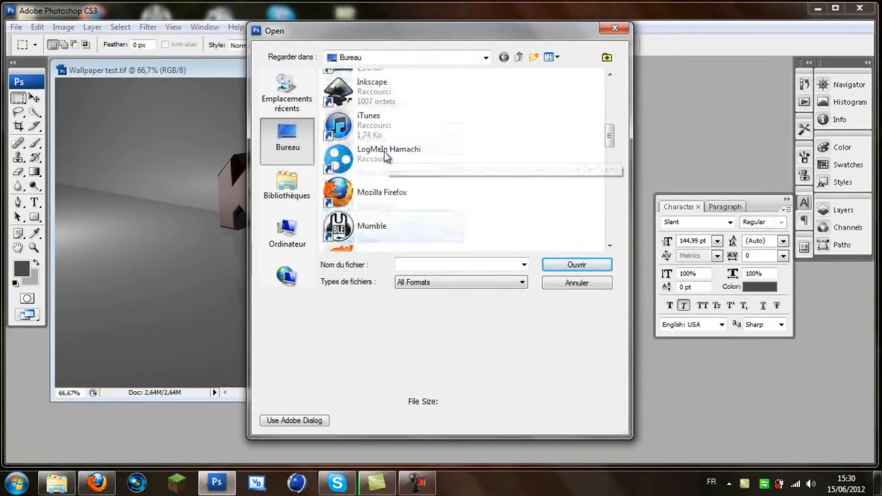
pyautogui.scroll(-4, 386, 156)
pyautogui.scroll(-2, 387, 155)
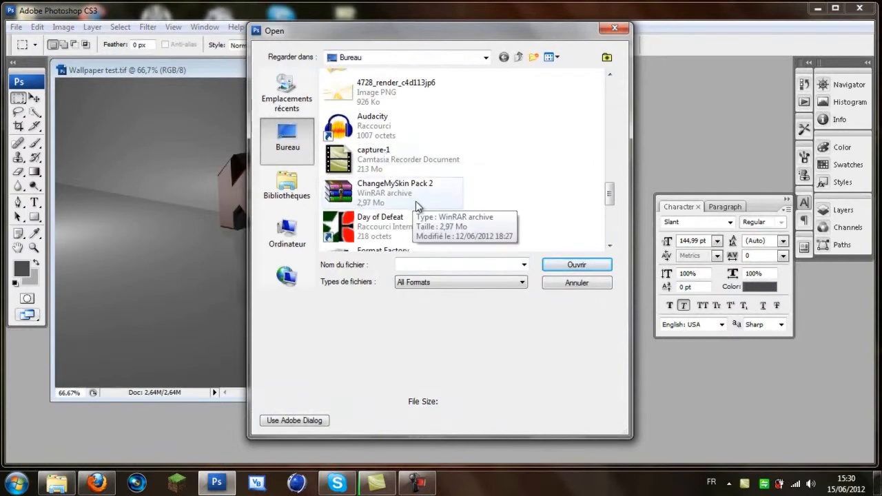
pyautogui.scroll(2, 416, 200)
pyautogui.click(403, 176)
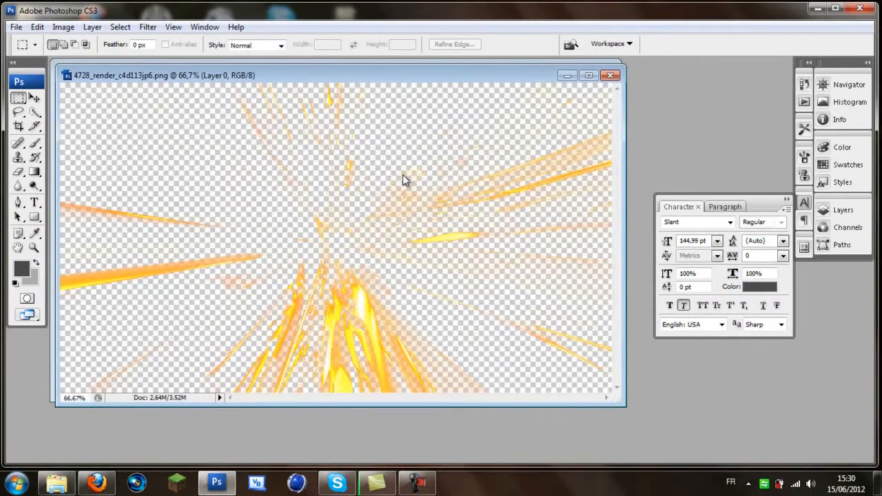
# Select the entire ray burst render and copy it into Wallpaper test.tif as a new layer covering the picture
pyautogui.moveTo(300, 72); pyautogui.dragTo(370, 74)
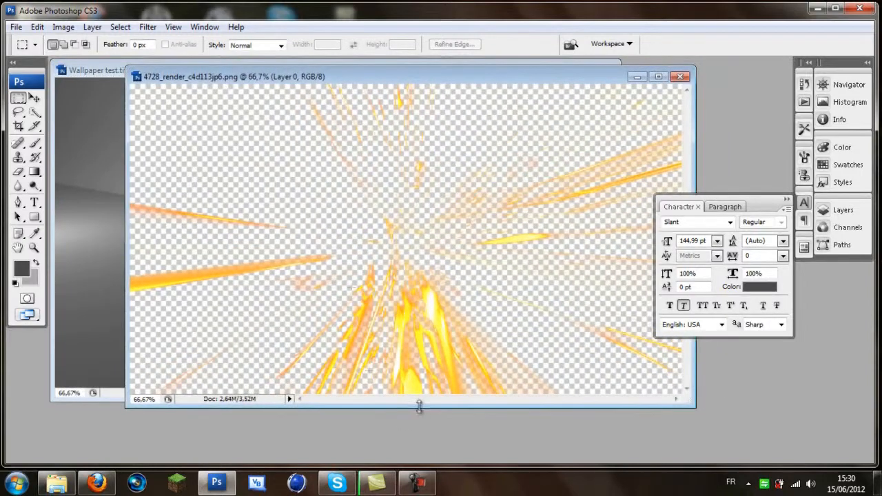
pyautogui.moveTo(419, 407); pyautogui.dragTo(418, 459)
pyautogui.moveTo(121, 266); pyautogui.dragTo(63, 104)
pyautogui.moveTo(136, 160); pyautogui.dragTo(637, 435)
pyautogui.click(71, 288)
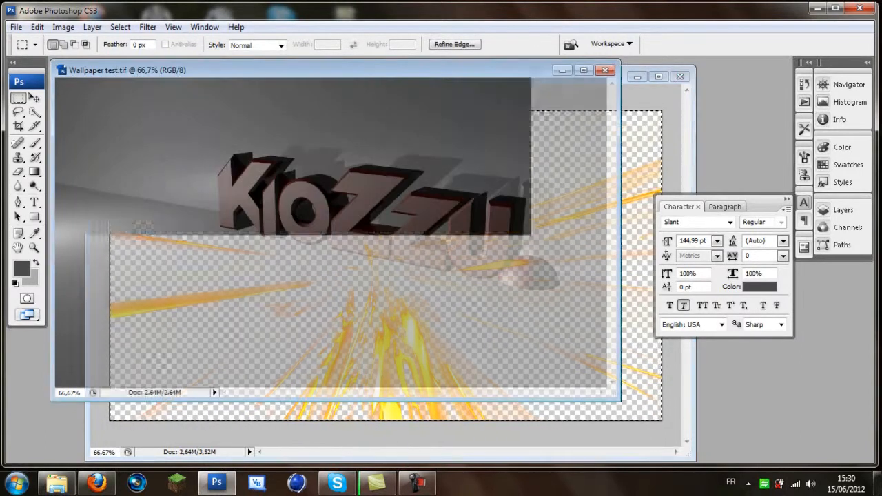
pyautogui.hotkey('ctrl', 'v')
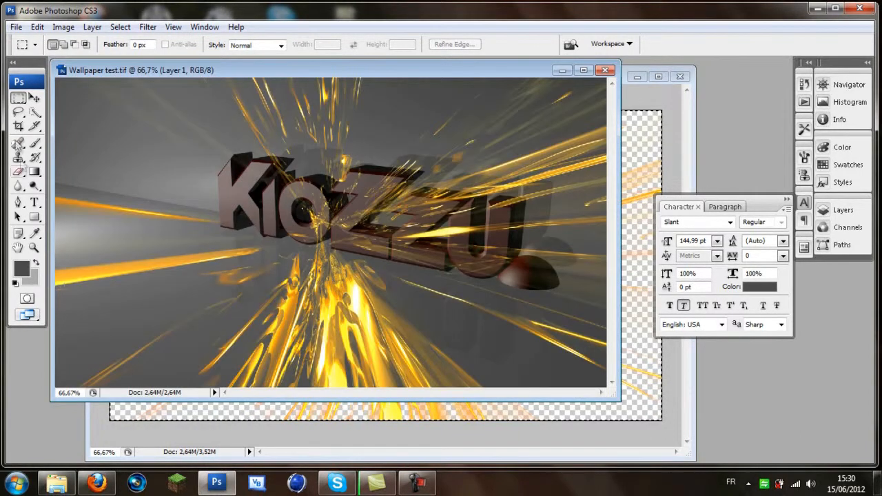
pyautogui.click(36, 98)
pyautogui.moveTo(344, 285); pyautogui.dragTo(348, 288)
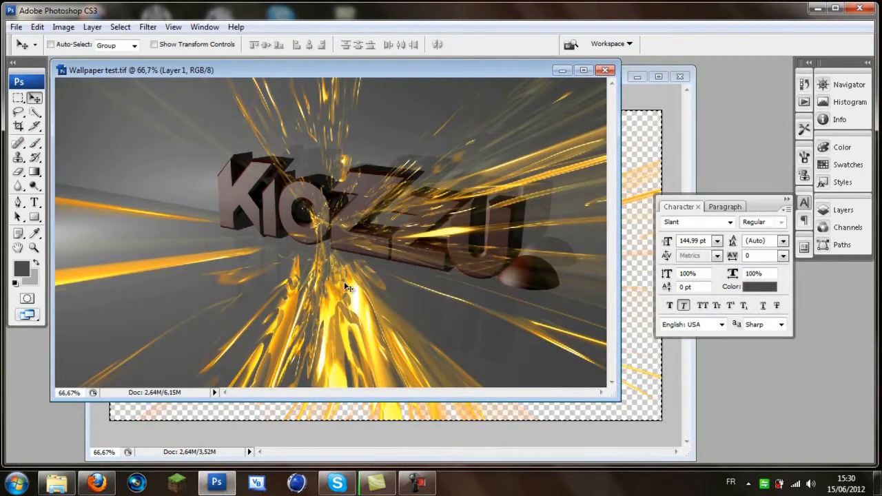
# Open the ray burst layer's style settings, leave Drop Shadow off and lower the layer's blending opacity to about 32%
pyautogui.click(94, 27)
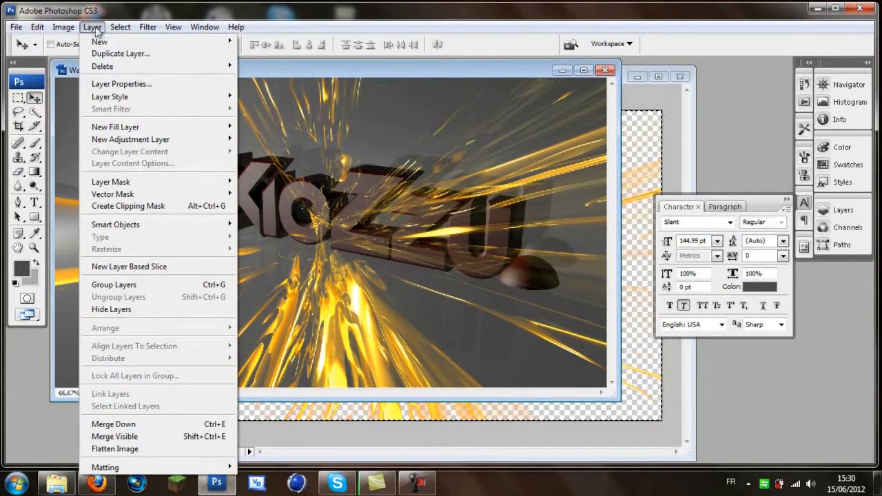
pyautogui.moveTo(122, 98)
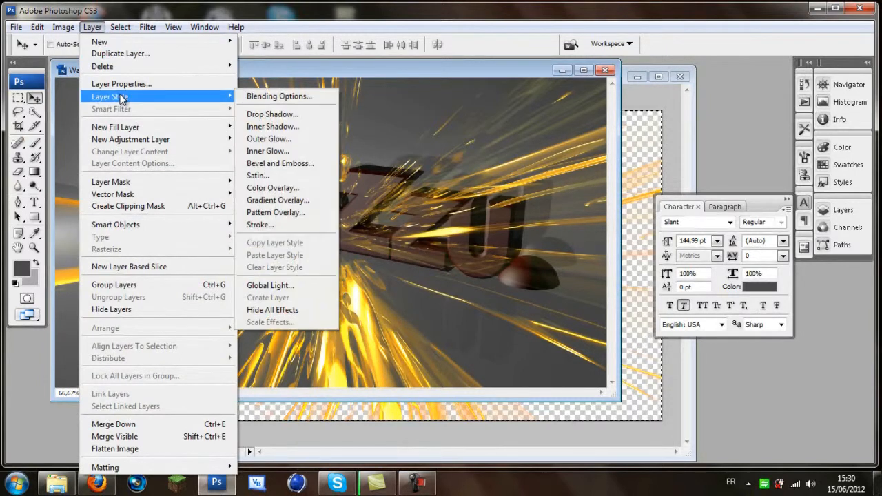
pyautogui.click(271, 114)
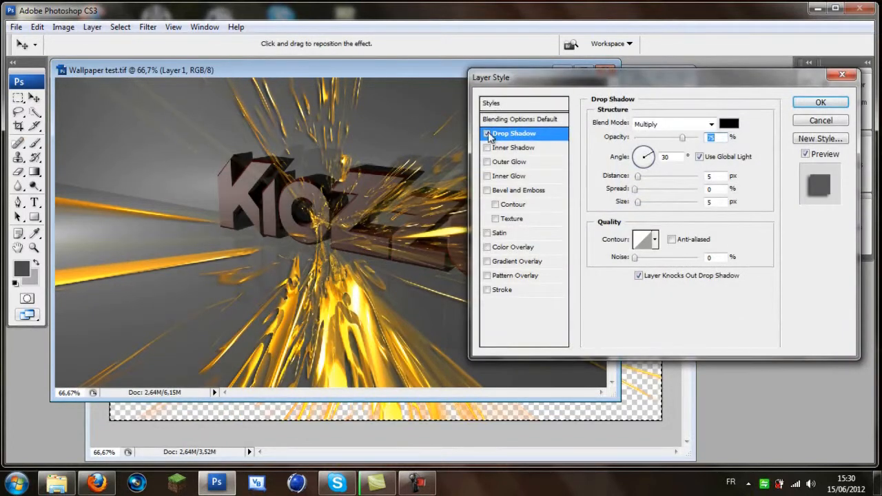
pyautogui.click(487, 134)
pyautogui.click(520, 118)
pyautogui.click(680, 138)
pyautogui.moveTo(680, 139)
pyautogui.mouseDown()
pyautogui.moveTo(696, 141)
pyautogui.moveTo(673, 143)
pyautogui.mouseUp()
pyautogui.moveTo(622, 84); pyautogui.dragTo(704, 74)
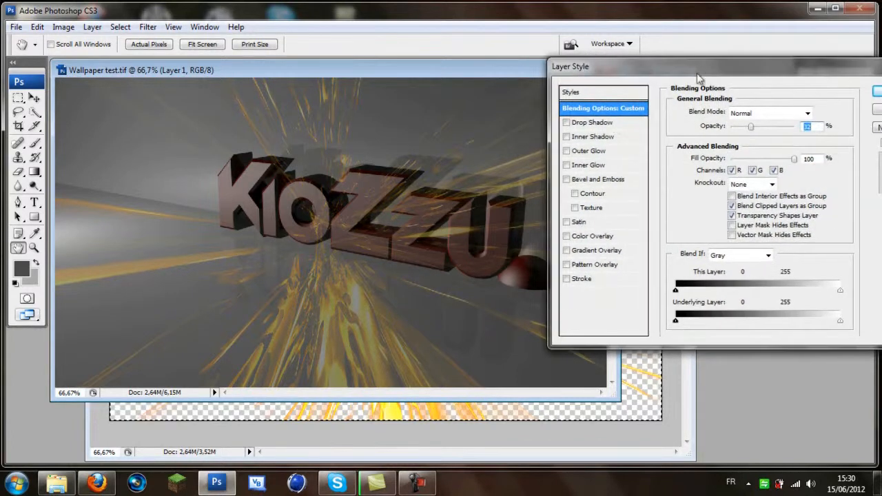
# Try a Stroke effect on the ray burst layer and turn it off again
pyautogui.click(566, 278)
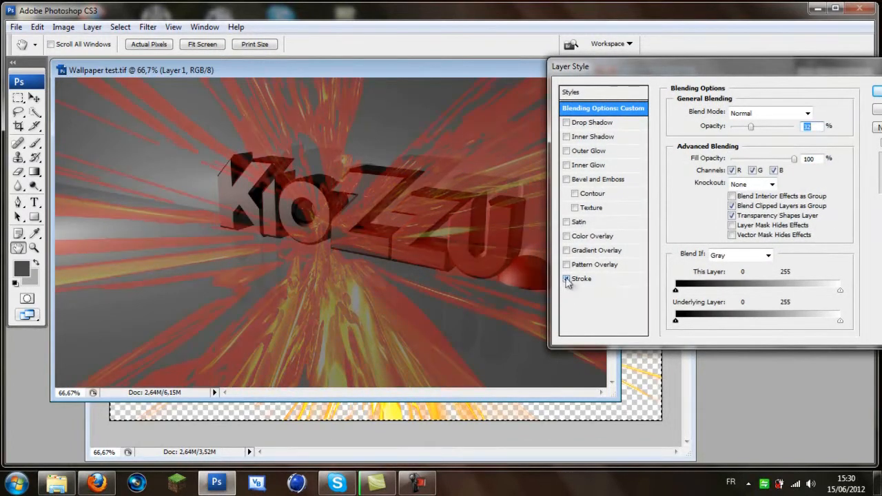
pyautogui.click(579, 279)
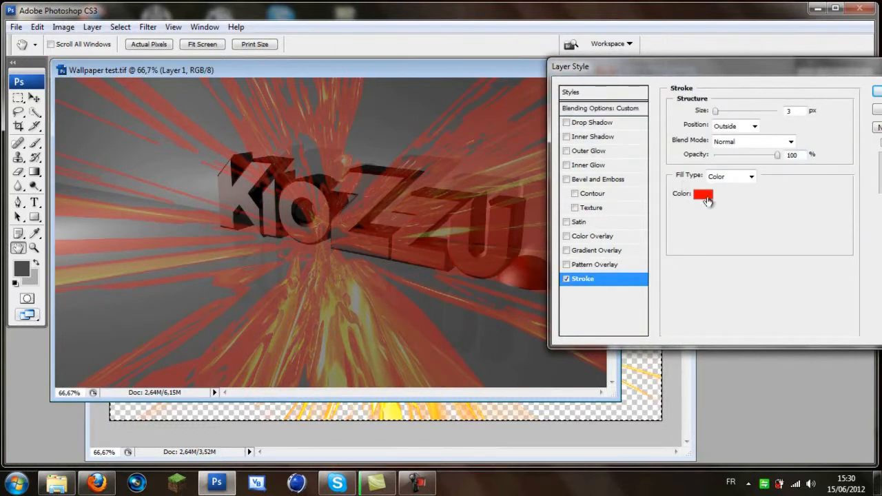
pyautogui.click(565, 278)
# Enable Color Overlay on the ray burst layer with the grey #817474 sampled from the letter K
pyautogui.click(565, 236)
pyautogui.click(589, 236)
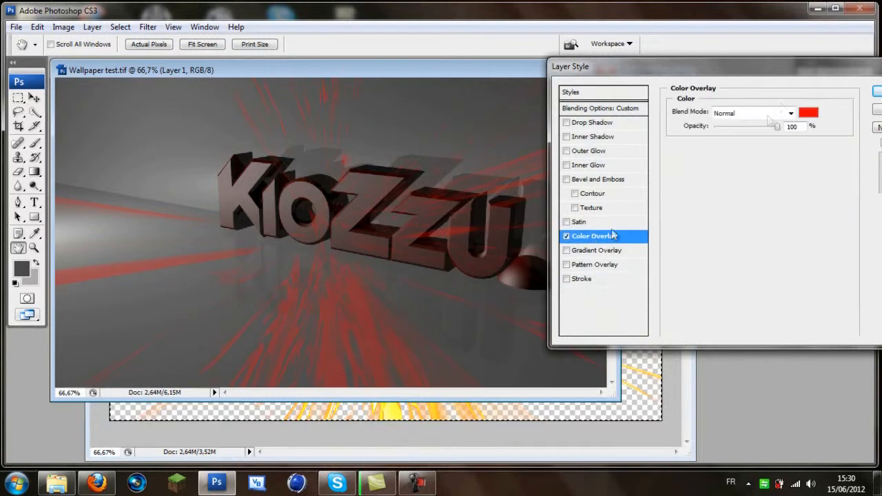
pyautogui.click(808, 113)
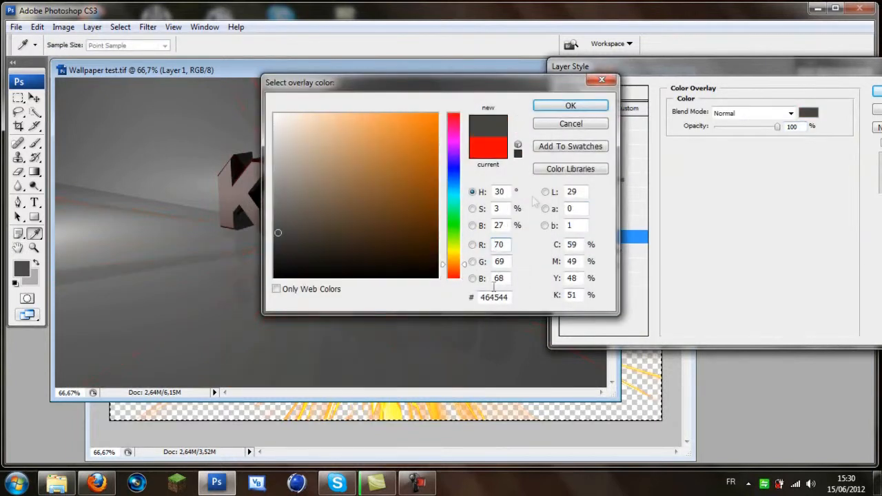
pyautogui.click(248, 182)
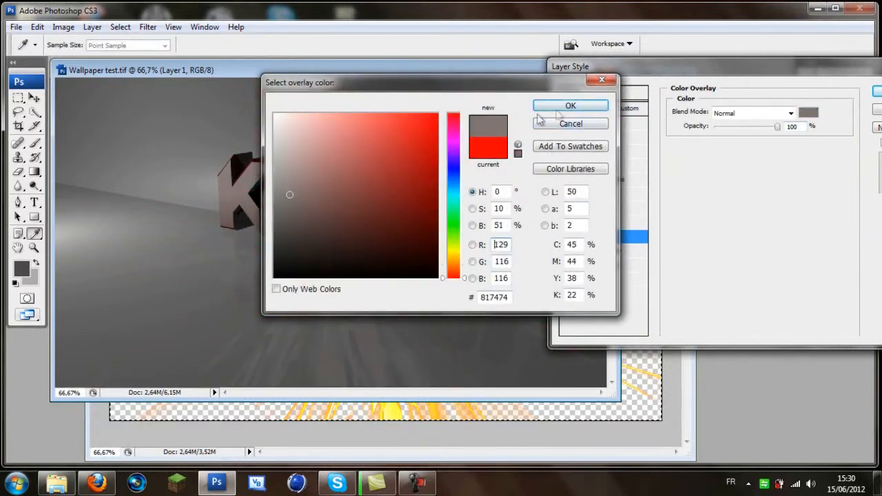
pyautogui.click(569, 107)
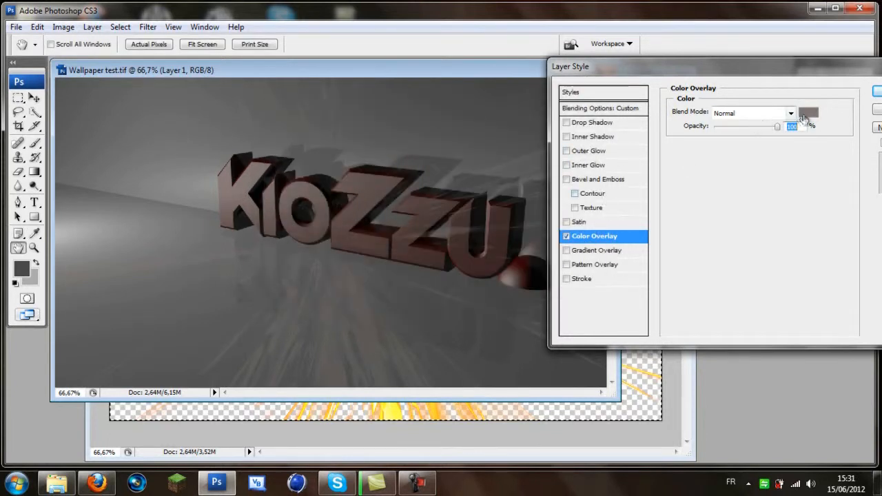
# Change the overlay color to the dark red #3f1007 sampled from the sphere beside the text
pyautogui.click(808, 112)
pyautogui.moveTo(420, 98); pyautogui.dragTo(716, 99)
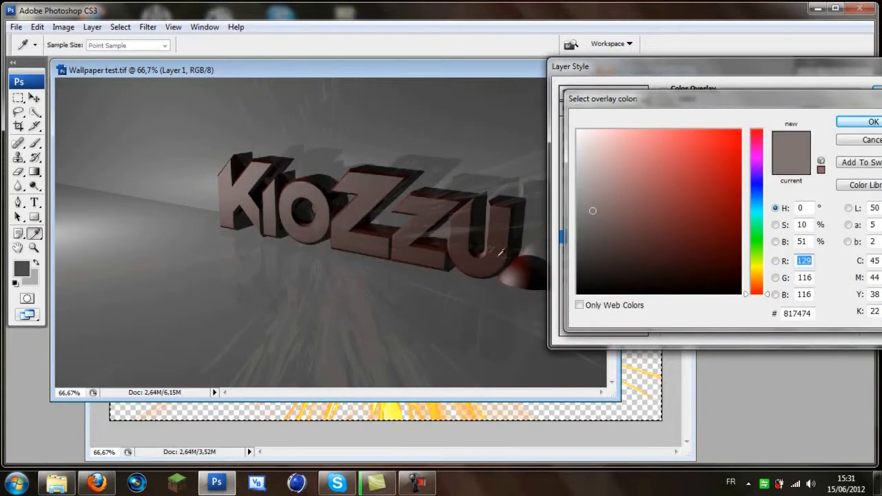
pyautogui.click(530, 266)
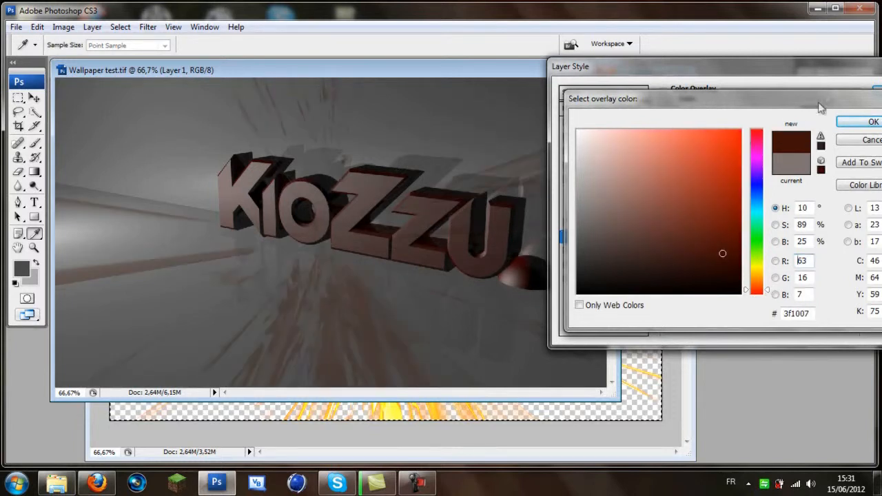
pyautogui.click(848, 123)
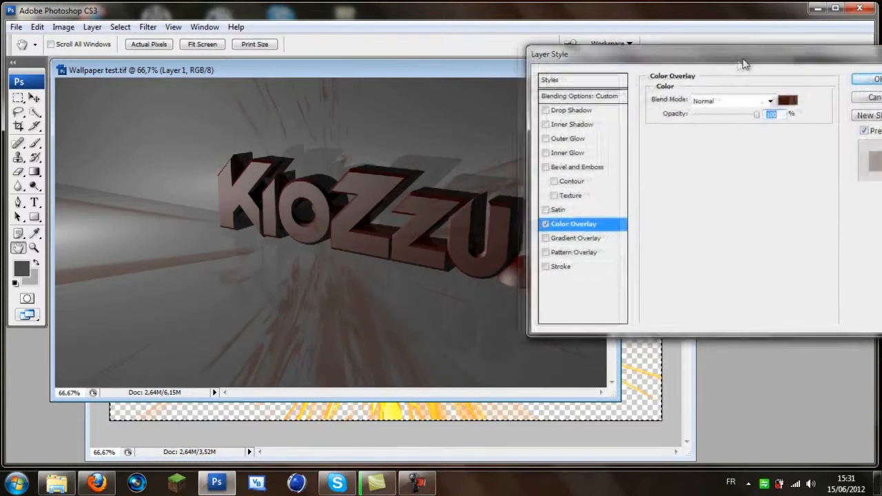
# Try Bevel and Emboss with Contour, and Inner Glow, on the ray burst layer and turn them off again
pyautogui.click(562, 179)
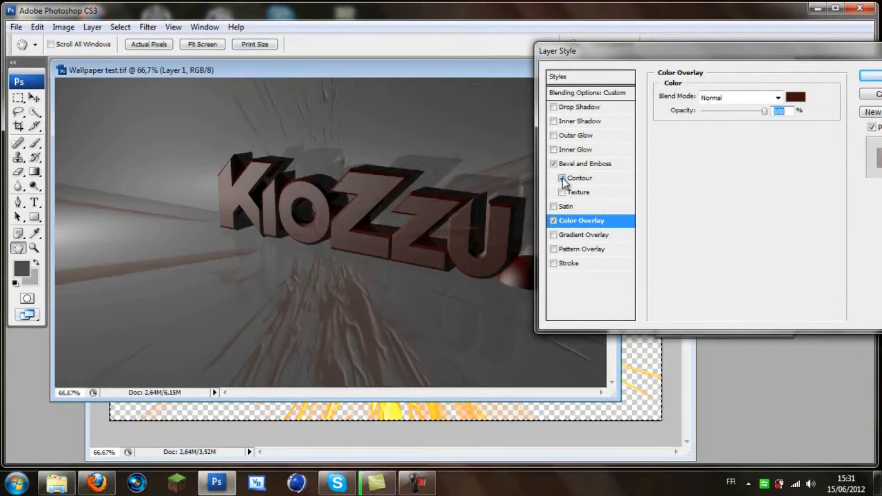
pyautogui.click(562, 178)
pyautogui.click(553, 163)
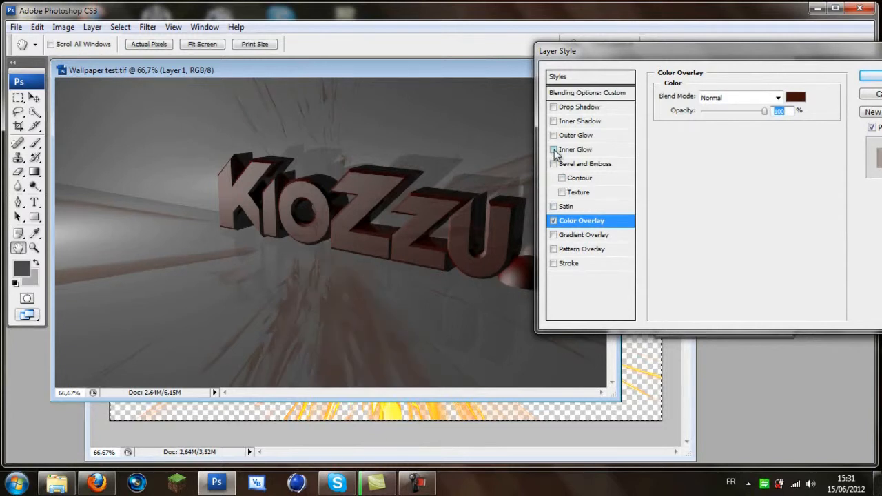
pyautogui.click(553, 150)
pyautogui.click(553, 150)
# Add a white #ffffff Outer Glow to the ray burst layer, increase the glow size and apply the layer style
pyautogui.click(553, 135)
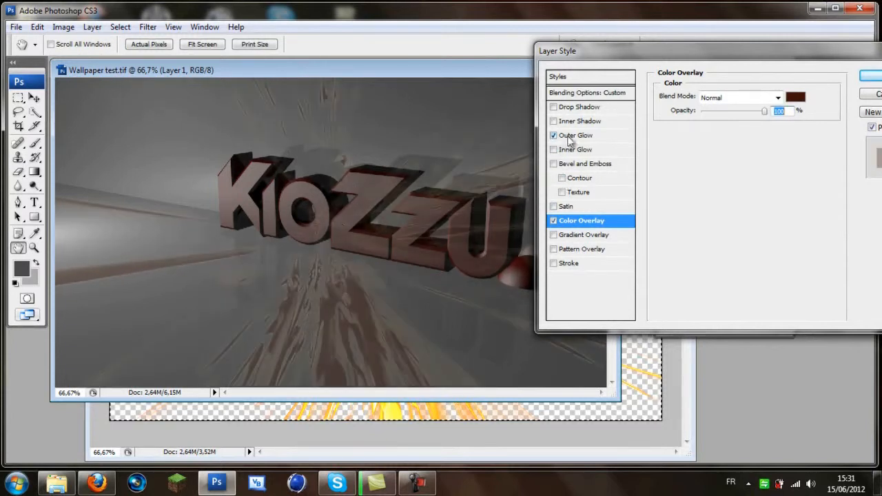
pyautogui.click(572, 138)
pyautogui.click(686, 140)
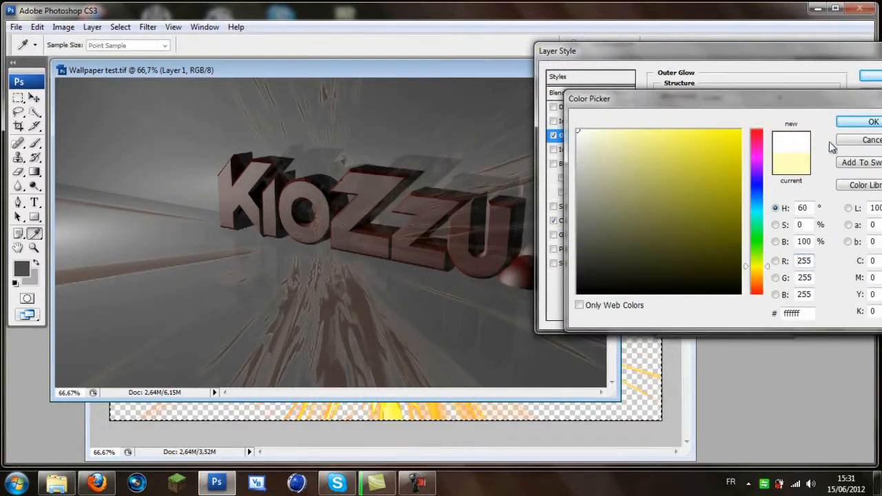
pyautogui.click(856, 130)
pyautogui.moveTo(710, 202); pyautogui.dragTo(723, 206)
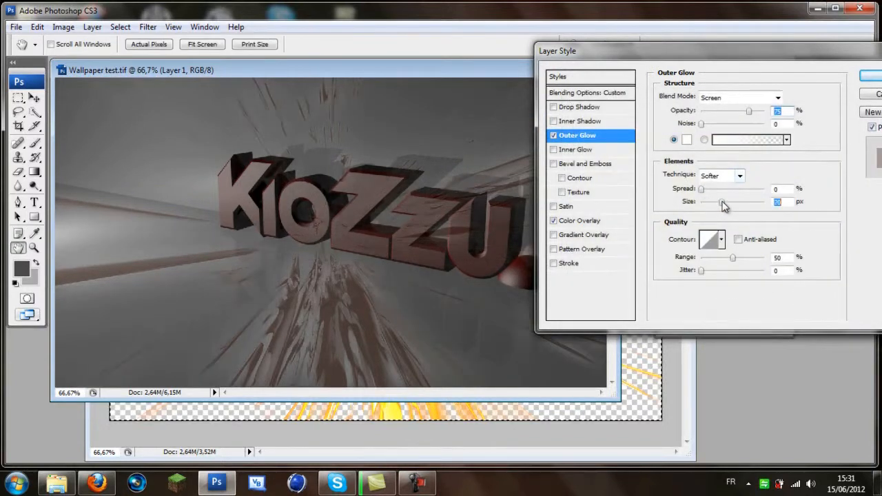
pyautogui.click(870, 77)
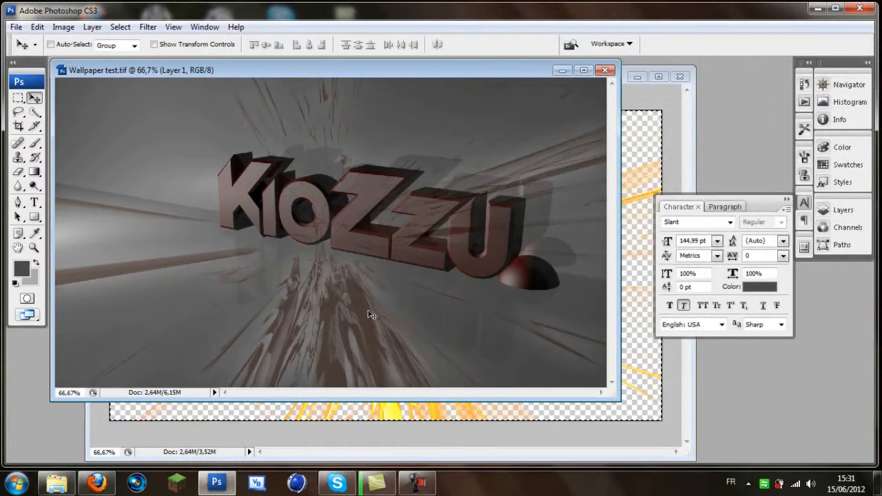
# Rotate the ray burst layer 180° with Free Transform and apply the transformation
pyautogui.hotkey('ctrl', 't')
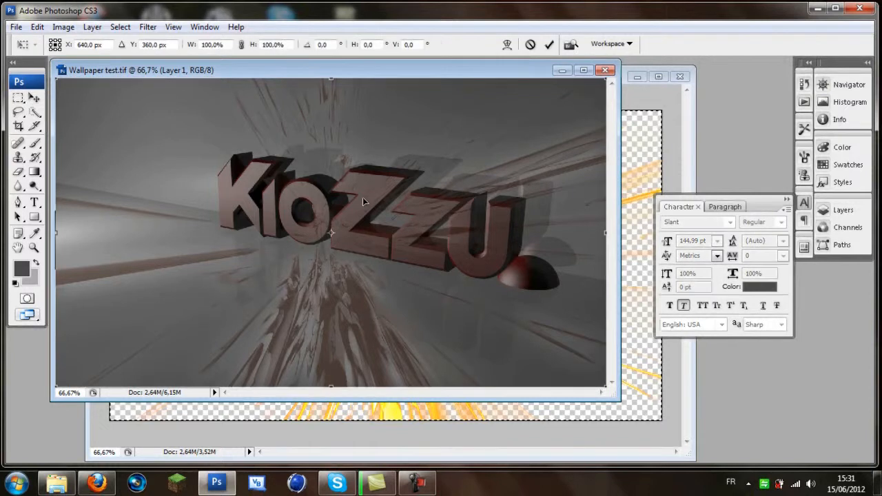
pyautogui.moveTo(615, 397); pyautogui.dragTo(653, 436)
pyautogui.moveTo(463, 82); pyautogui.dragTo(287, 342)
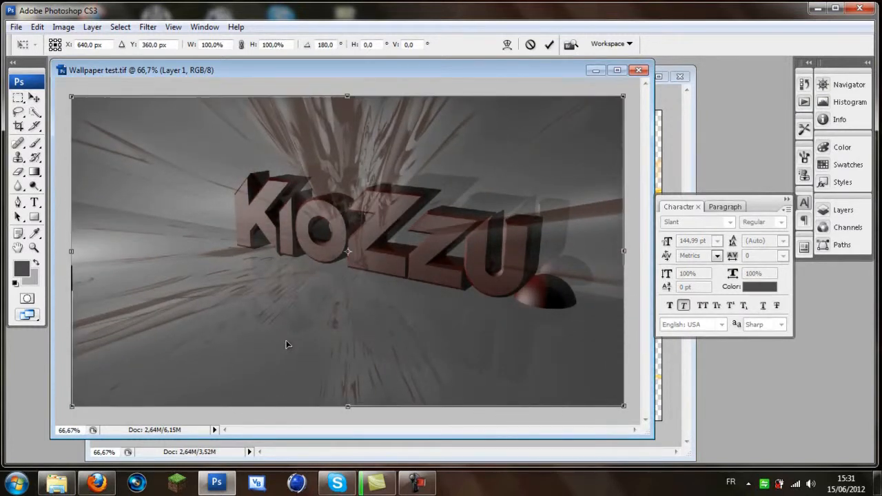
pyautogui.press('Return')
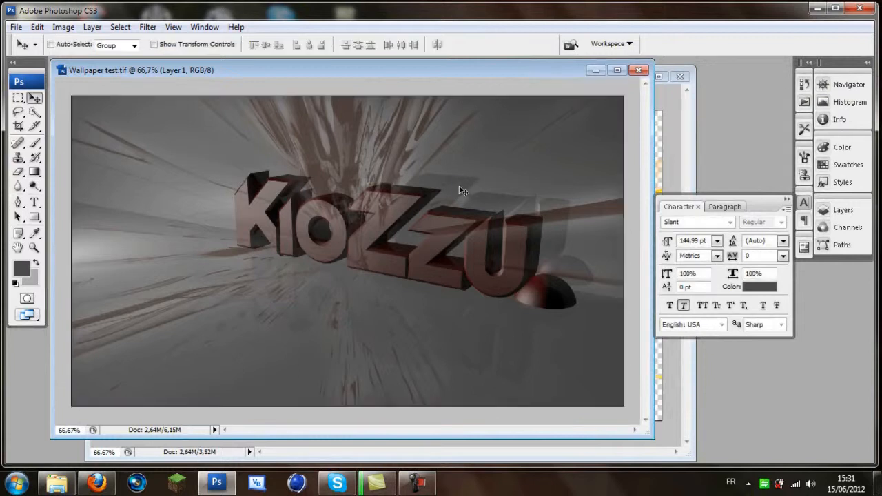
# Lower the ray burst layer's opacity to 10% in its blending options and apply the layer style
pyautogui.click(92, 27)
pyautogui.moveTo(111, 96)
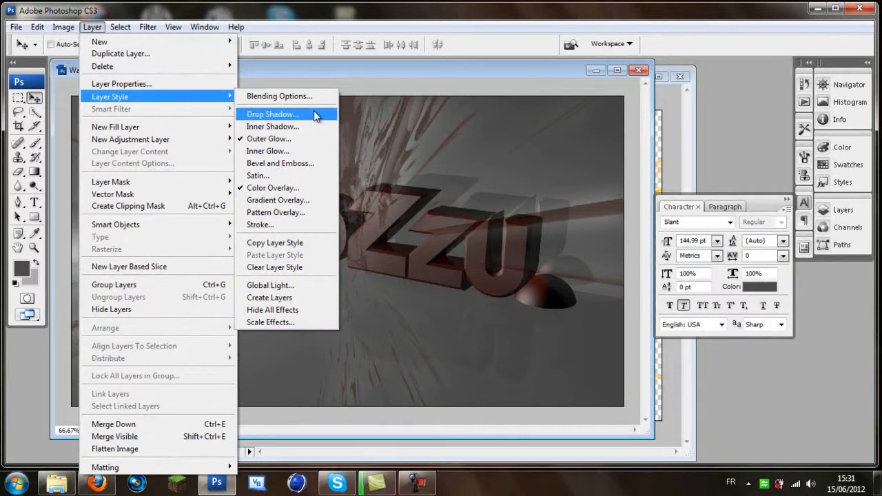
pyautogui.click(279, 96)
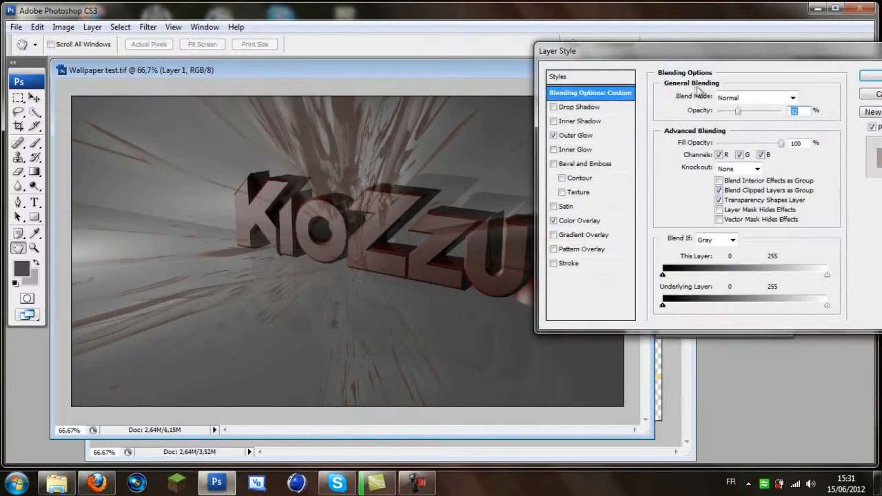
pyautogui.moveTo(737, 112); pyautogui.dragTo(727, 111)
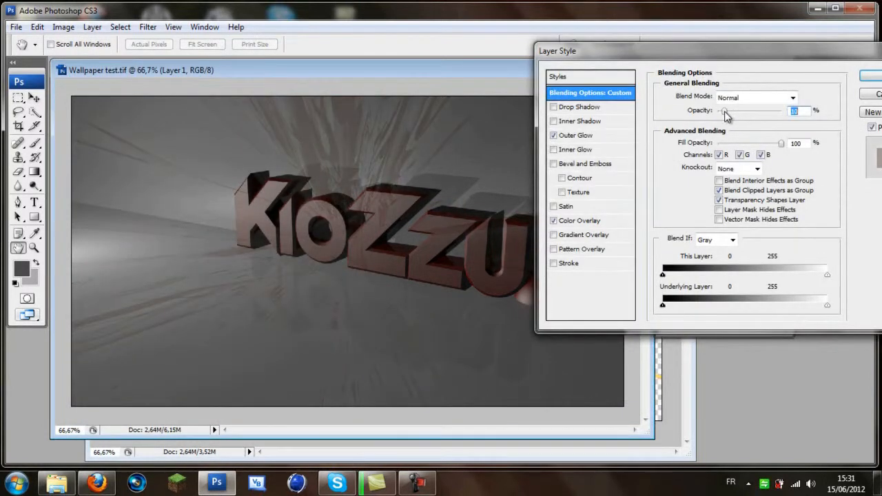
pyautogui.click(869, 76)
# Adjust the ray burst layer's vertical position behind the KioZzu text, moving it up and slightly back down
pyautogui.moveTo(388, 215); pyautogui.dragTo(385, 168)
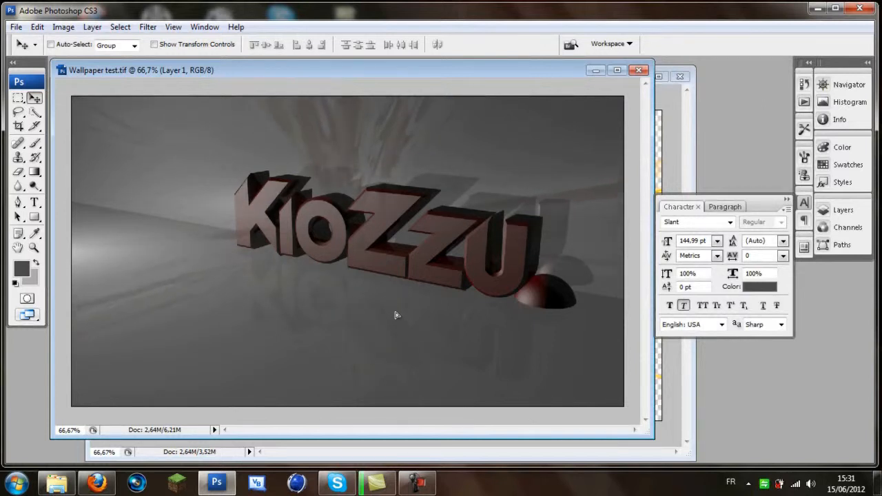
pyautogui.moveTo(397, 292)
pyautogui.mouseDown()
pyautogui.moveTo(415, 294)
pyautogui.moveTo(397, 304)
pyautogui.mouseUp()
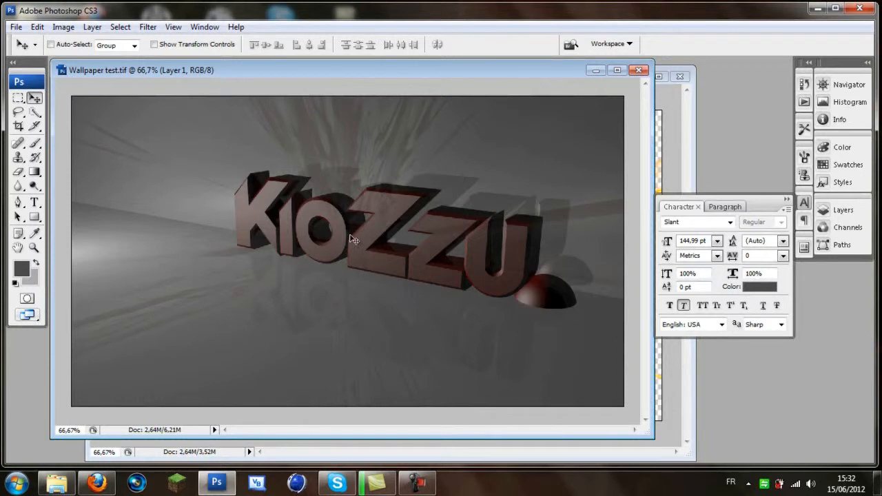
pyautogui.moveTo(340, 83); pyautogui.dragTo(361, 77)
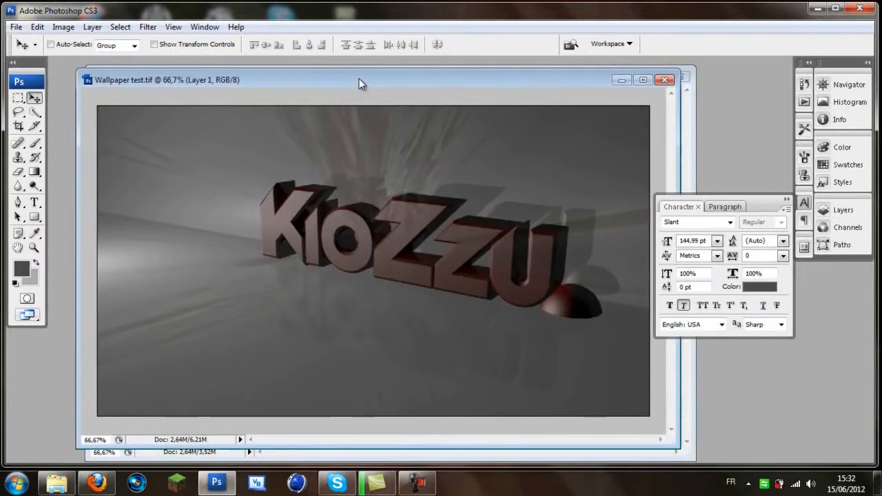
pyautogui.click(15, 27)
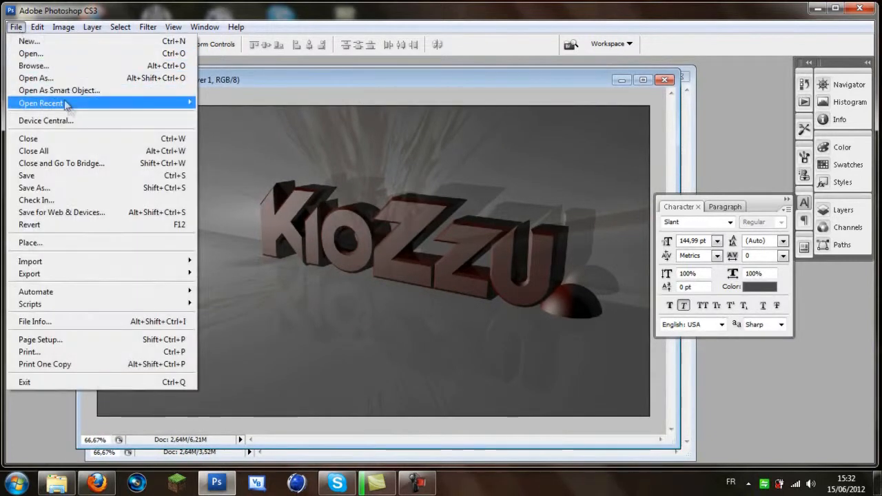
pyautogui.click(266, 74)
pyautogui.hotkey('ctrl', 's')
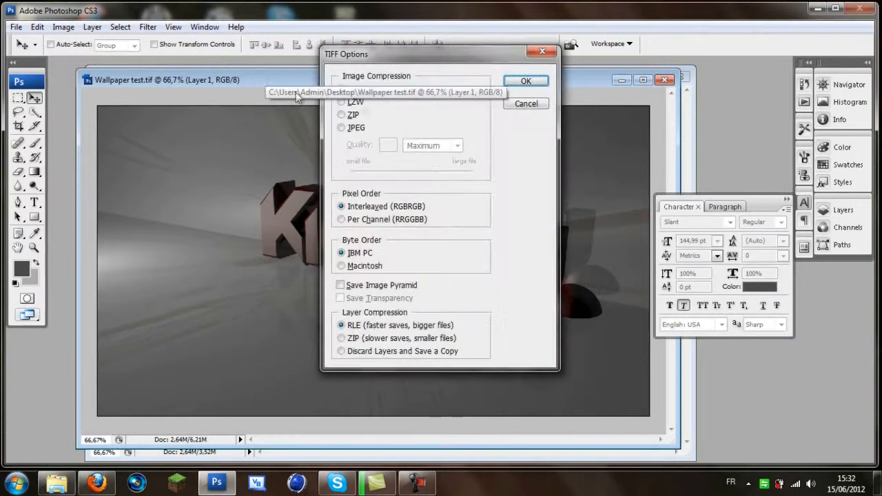
pyautogui.click(519, 105)
# Save the wallpaper to the desktop as a non-interlaced PNG copy named ipfhzeoihf
pyautogui.click(16, 27)
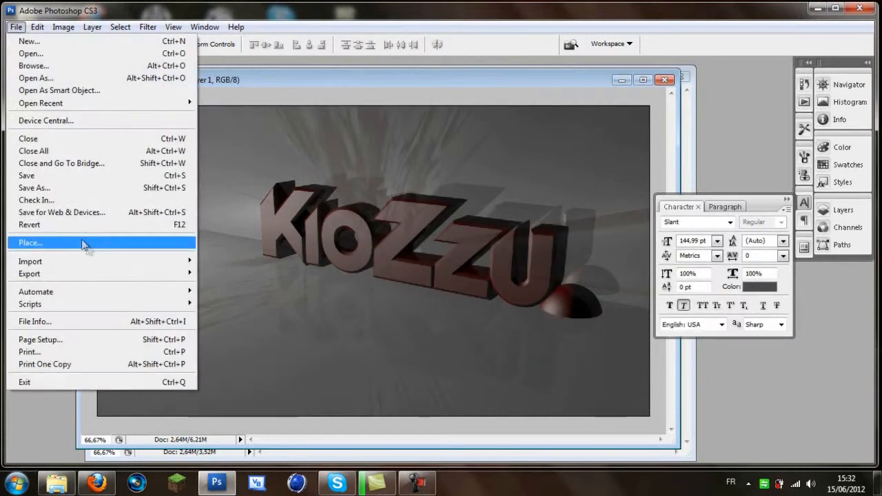
pyautogui.click(82, 187)
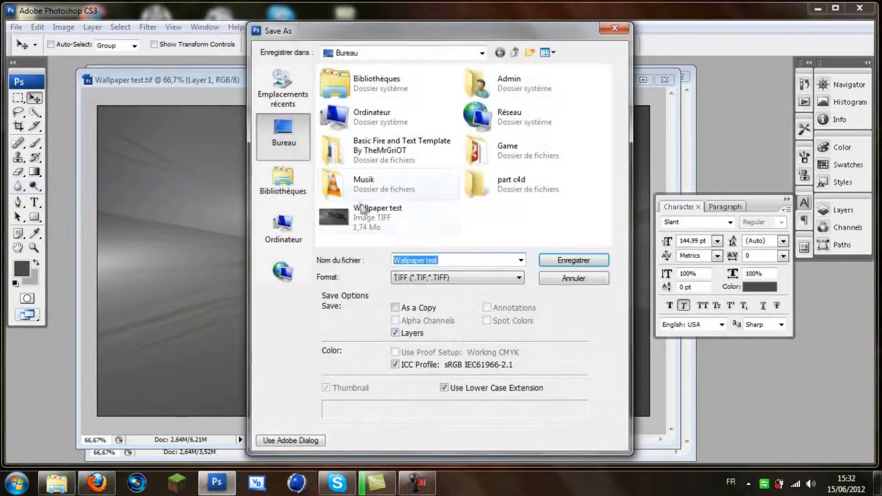
pyautogui.click(446, 276)
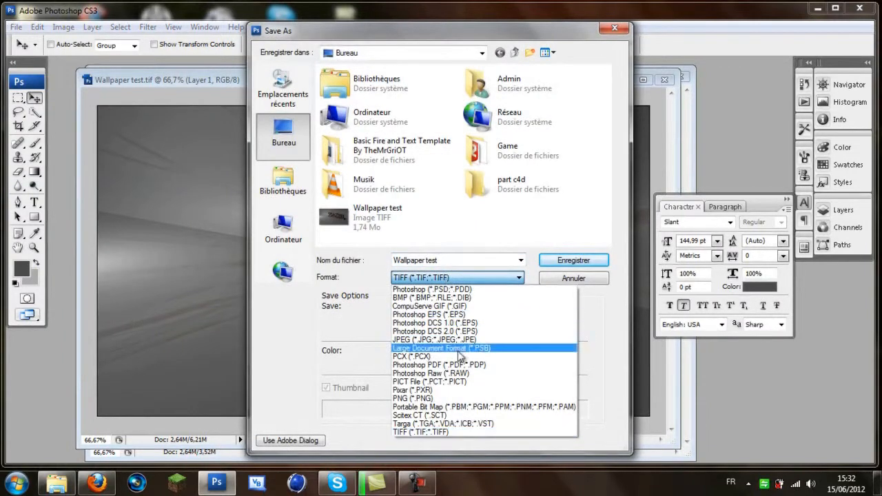
pyautogui.click(441, 398)
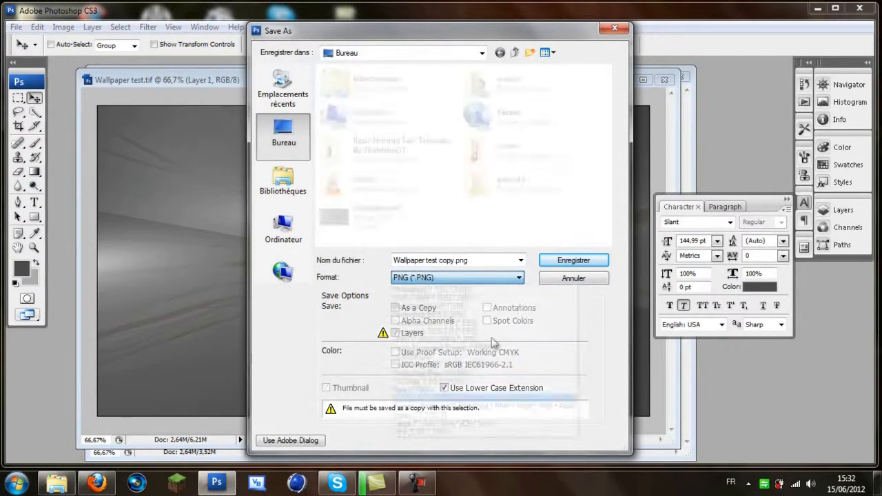
pyautogui.write('ipfhzeoih')
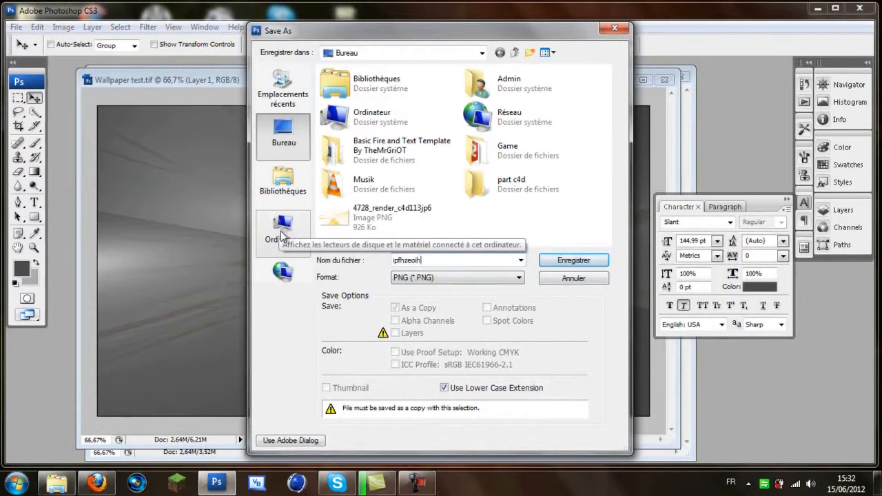
pyautogui.write('f')
pyautogui.click(573, 260)
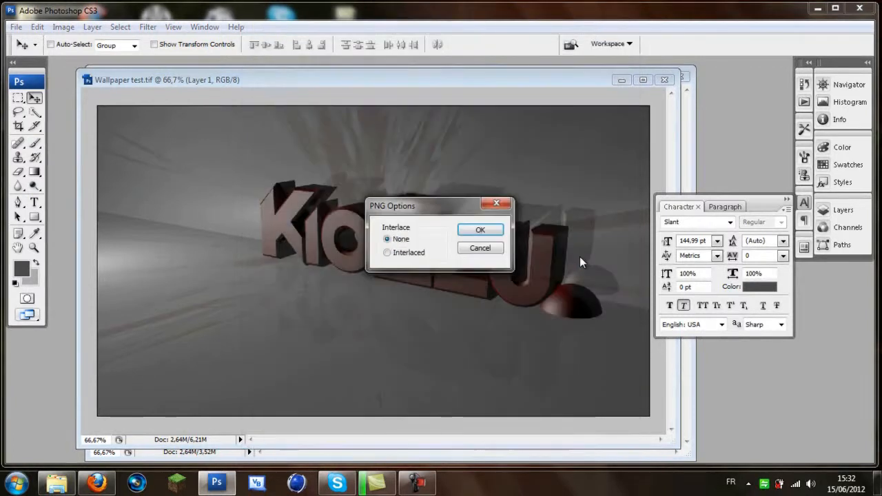
pyautogui.click(485, 237)
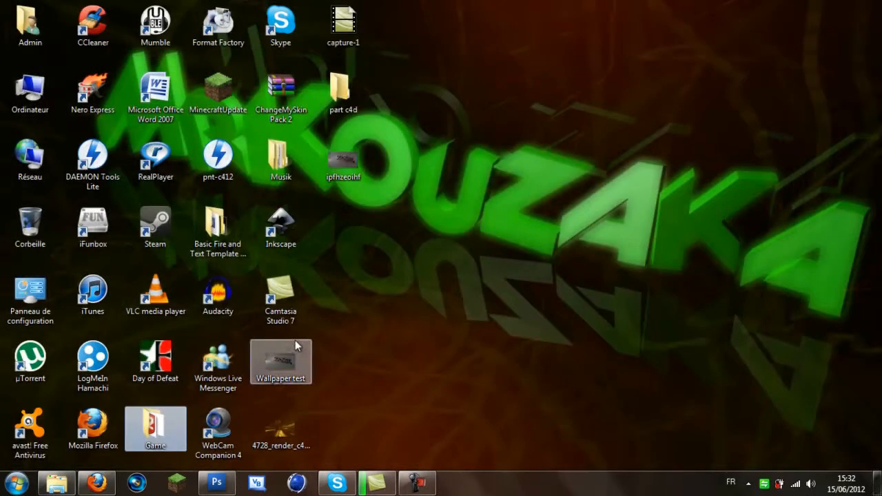
# Open the exported ipfhzeoihf image from the desktop, enlarge the viewer to examine the finished wallpaper, and close it
pyautogui.doubleClick(337, 176)
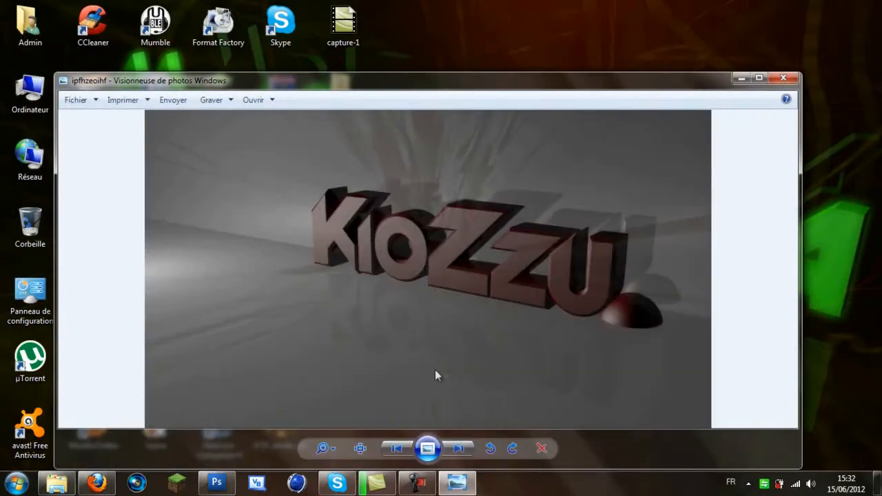
pyautogui.moveTo(459, 88); pyautogui.dragTo(482, 33)
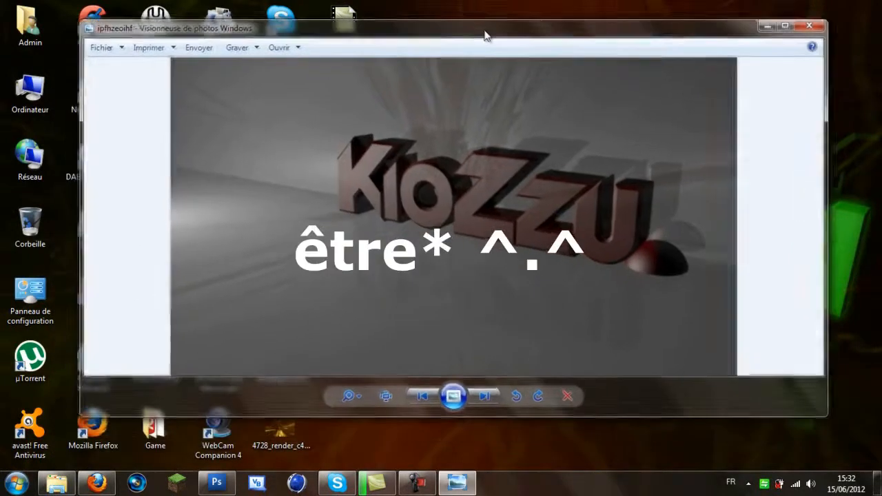
pyautogui.moveTo(565, 413); pyautogui.dragTo(565, 436)
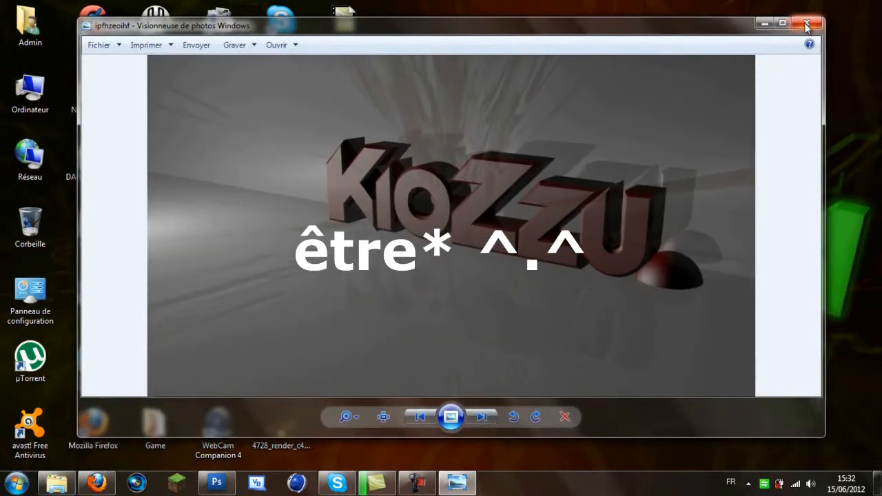
pyautogui.moveTo(654, 28); pyautogui.dragTo(582, 58)
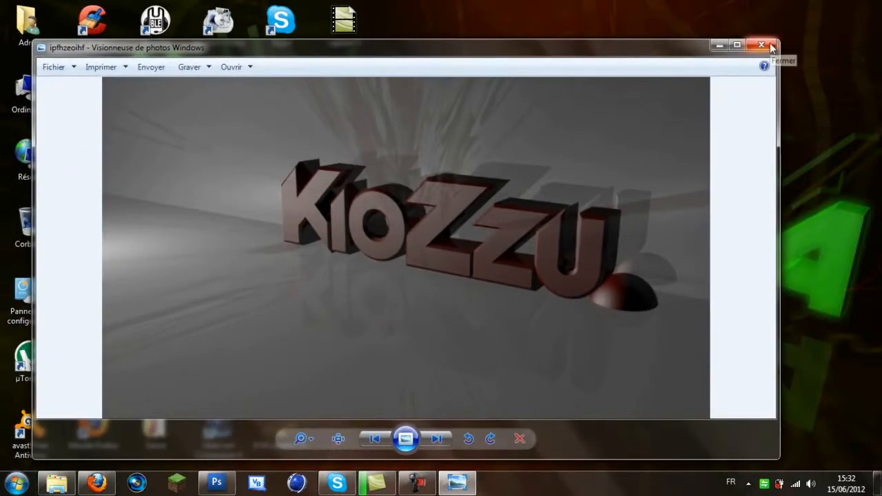
pyautogui.click(770, 44)
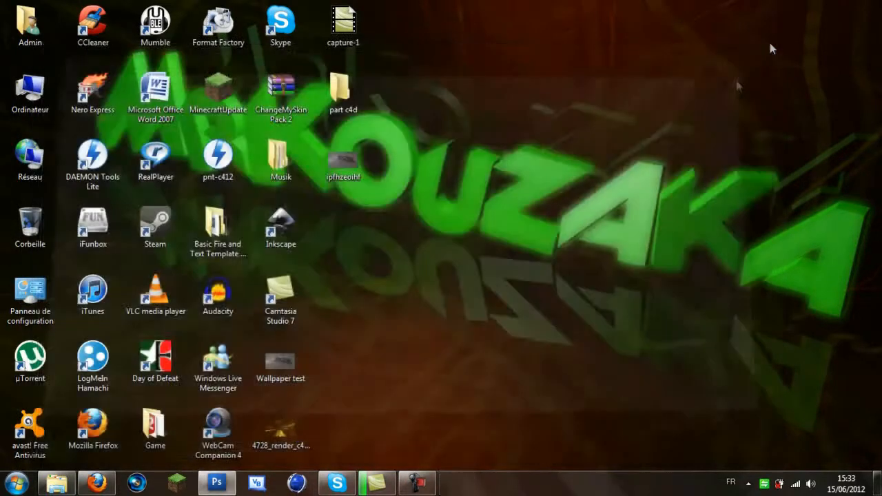
pyautogui.moveTo(435, 491)
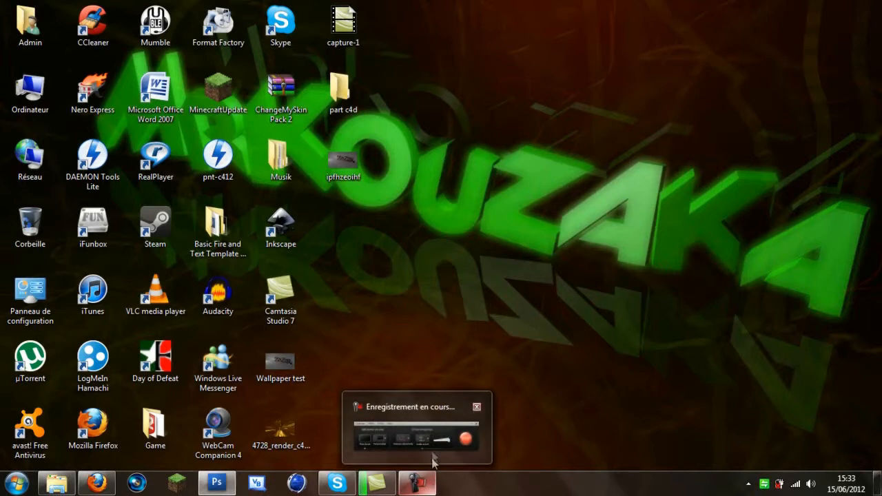
pyautogui.click(434, 458)
pyautogui.click(852, 421)
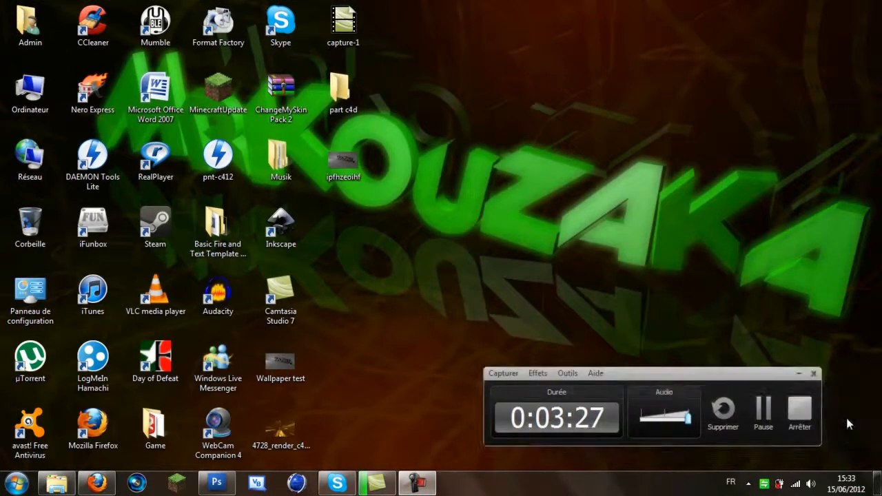